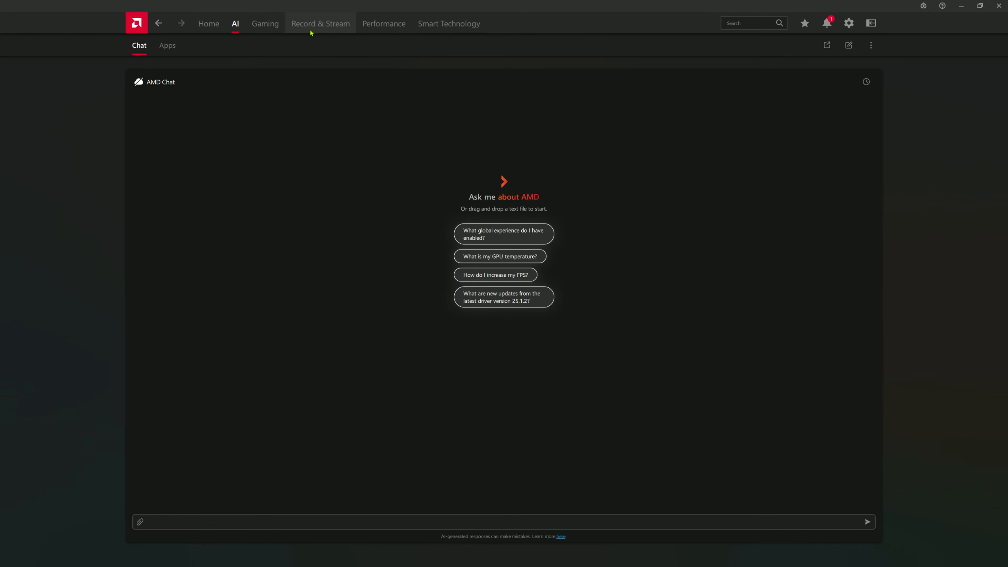
- Open the games library and try switching its layout between list and grid view
left_click(506, 271)
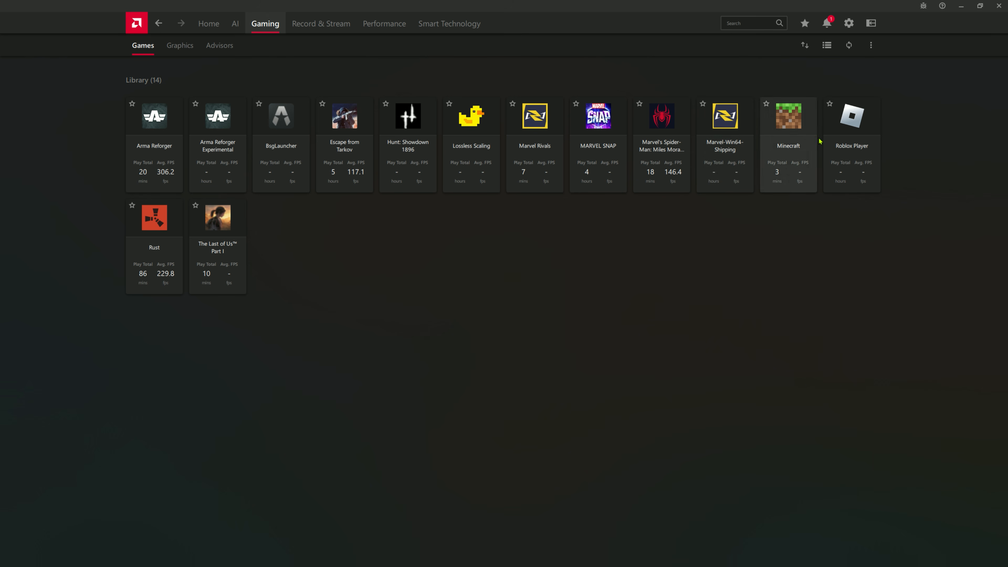
left_click(870, 45)
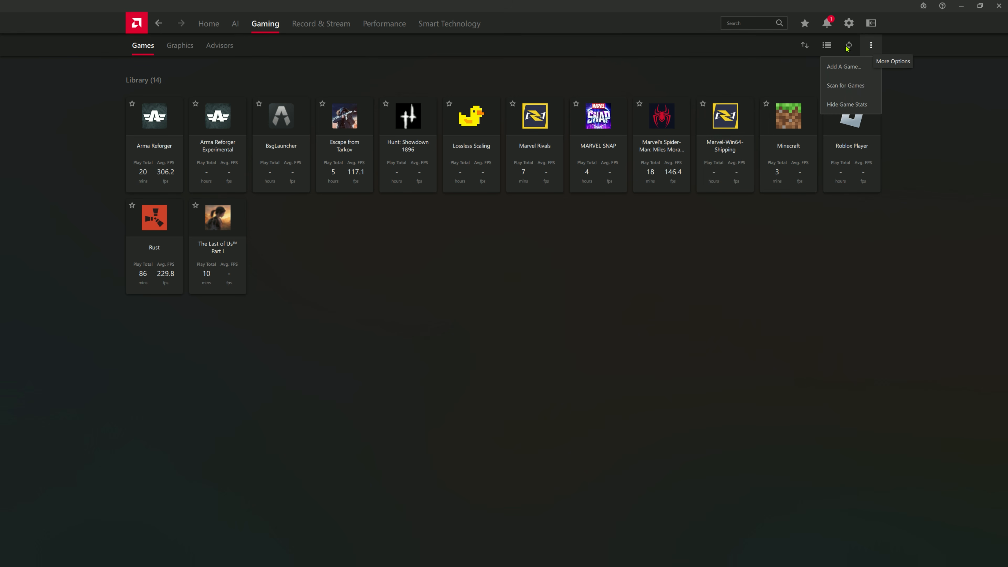
left_click(825, 45)
left_click(825, 46)
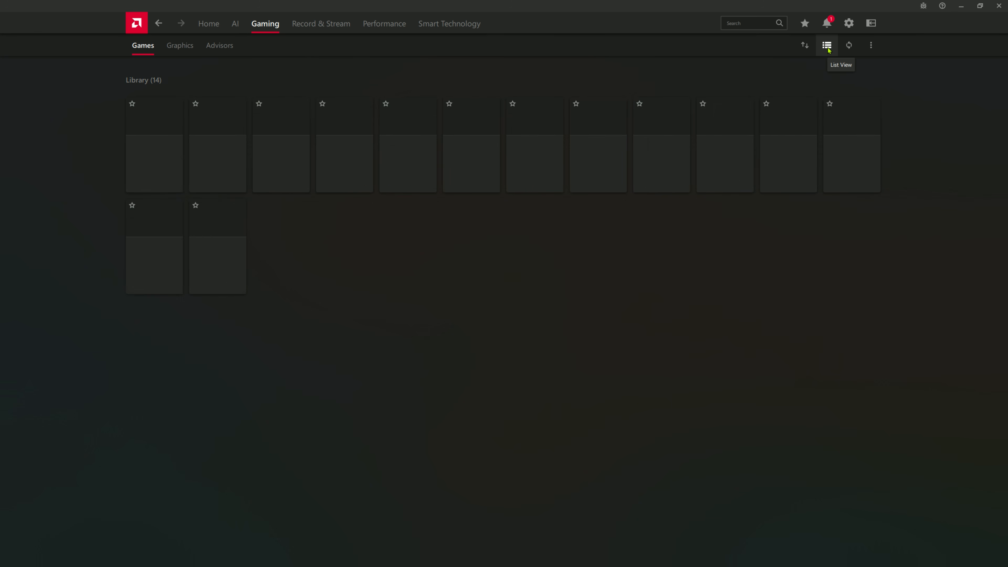
- Sort the games library by Play Total and try the option for hiding game stats
left_click(802, 47)
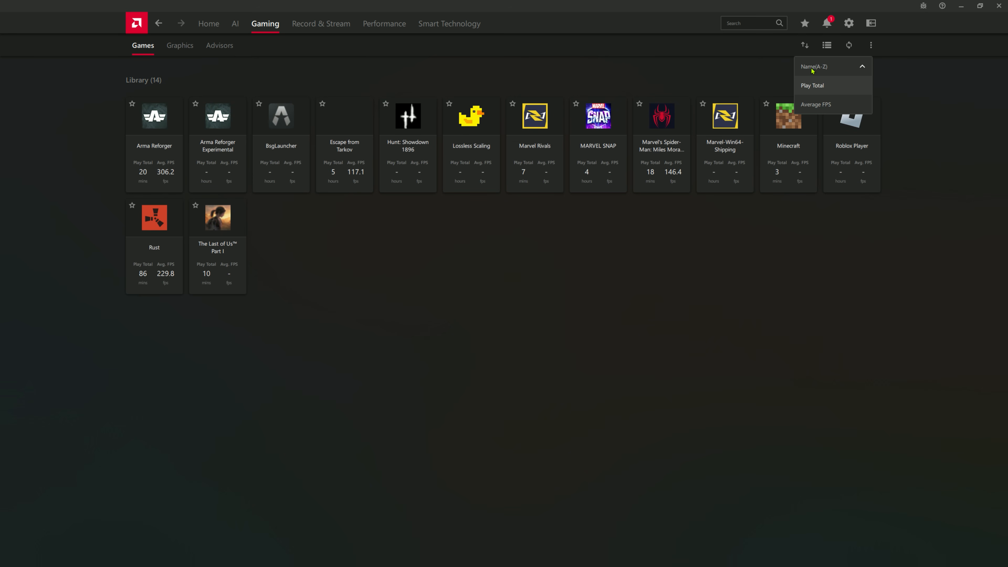
left_click(813, 87)
left_click(871, 45)
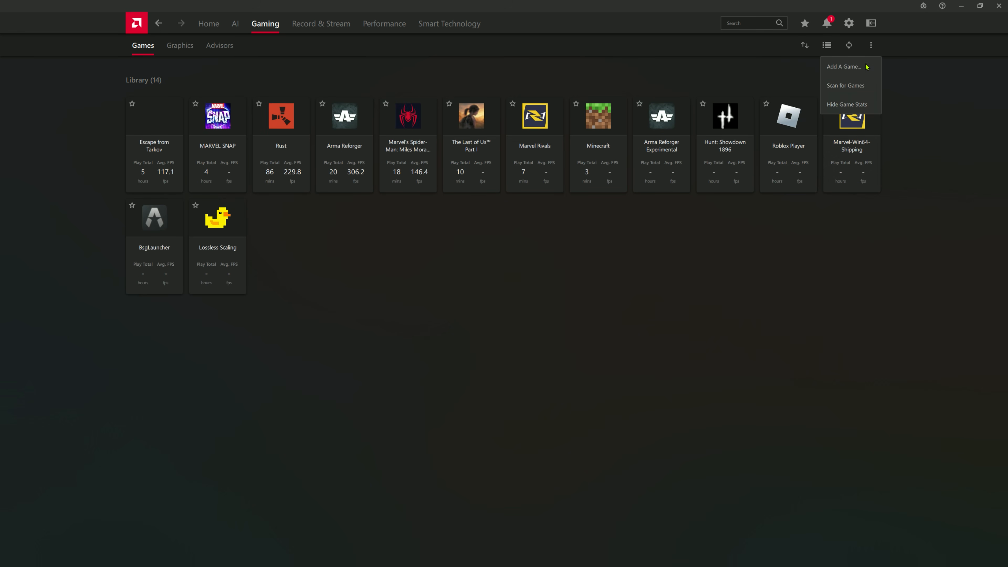
left_click(837, 104)
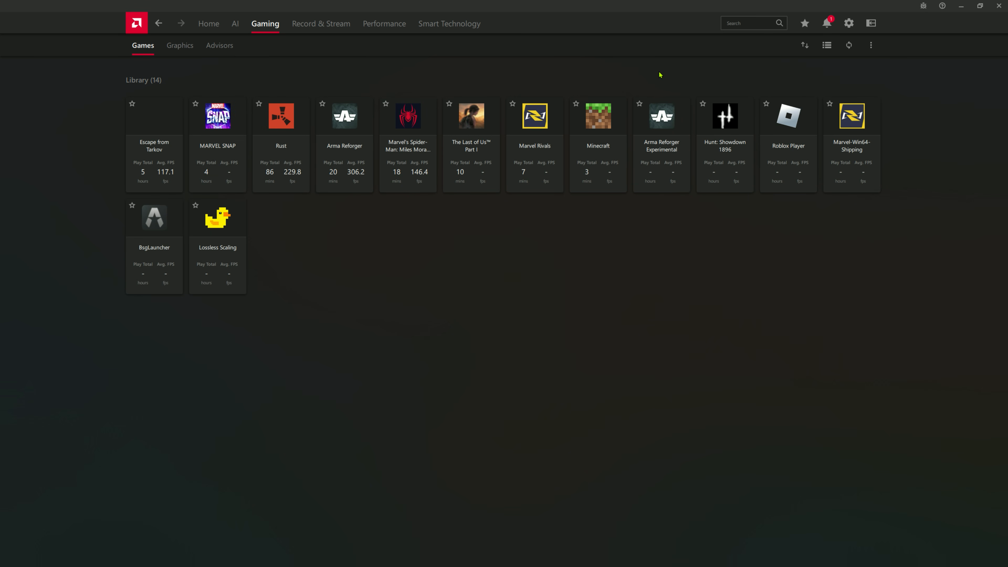
- Examine the global graphics settings for GPU 1 and GPU 2, and the Game Advisor page
left_click(182, 46)
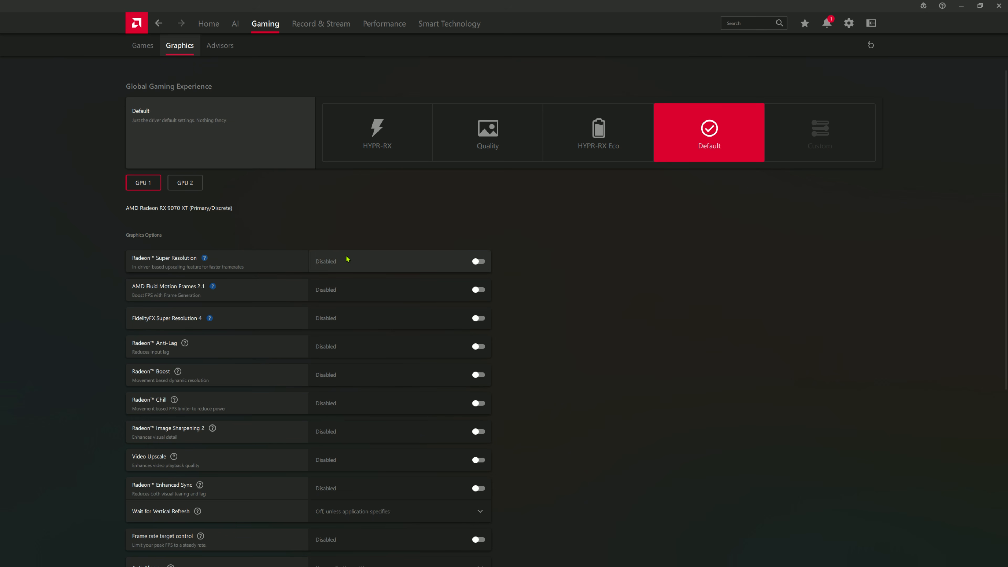
scroll(346, 259, "down", 1)
scroll(326, 264, "up", 1)
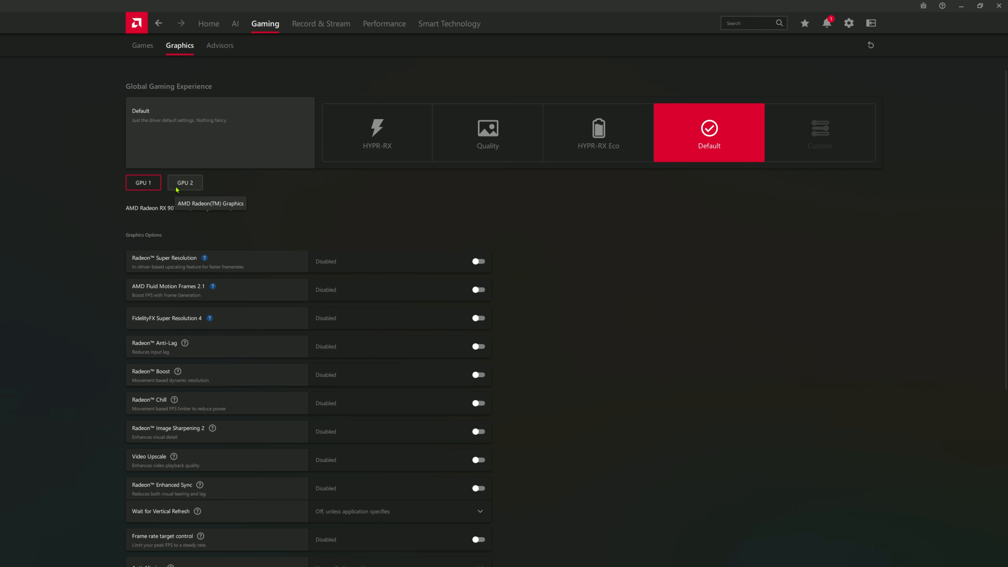
left_click(183, 184)
left_click(220, 45)
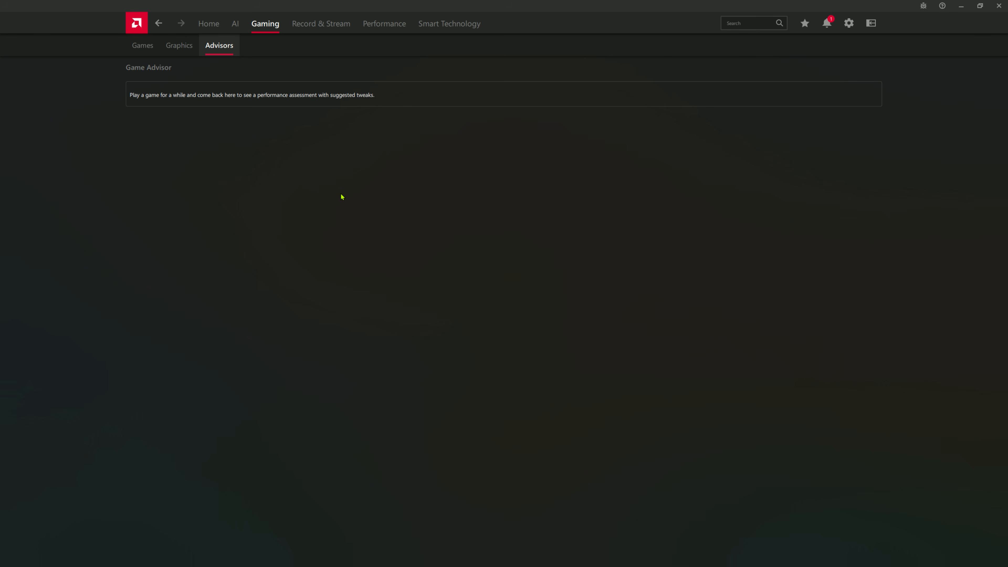
- Open the Escape from Tarkov profile from the games library and go to its graphics settings
left_click(146, 48)
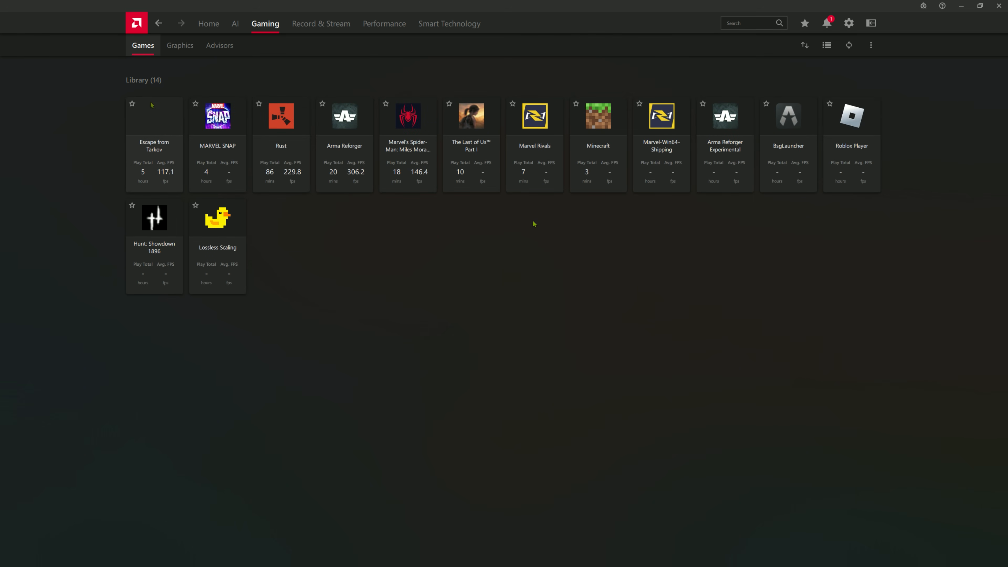
left_click(165, 126)
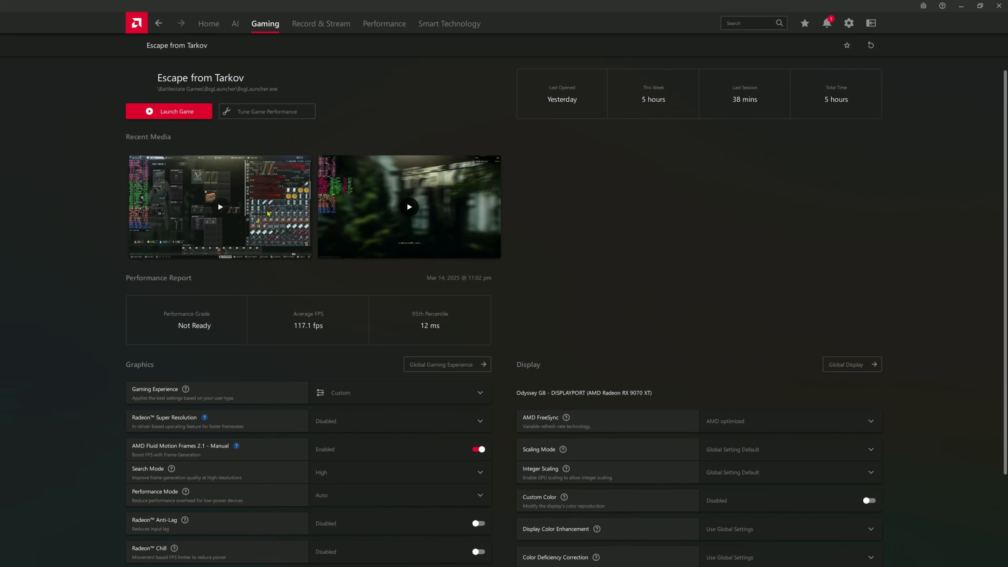
scroll(282, 368, "down", 3)
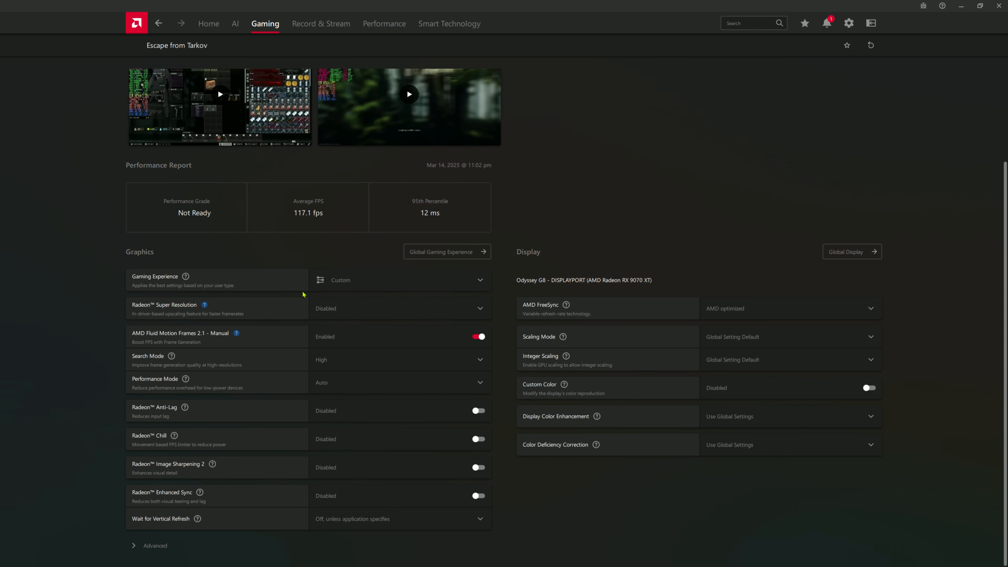
- Review the Gaming Experience presets and the Radeon Super Resolution options for Escape from Tarkov
left_click(356, 286)
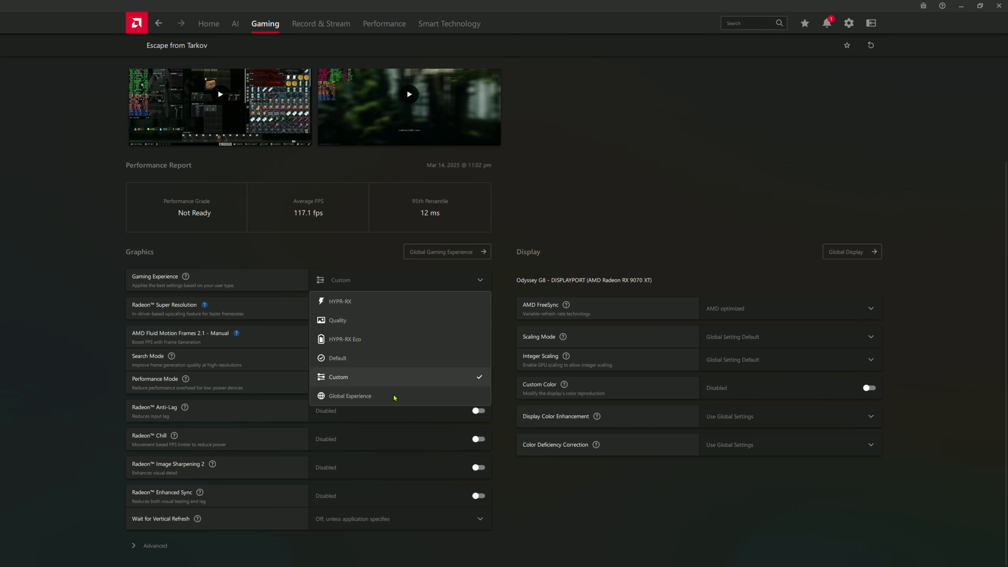
left_click(520, 259)
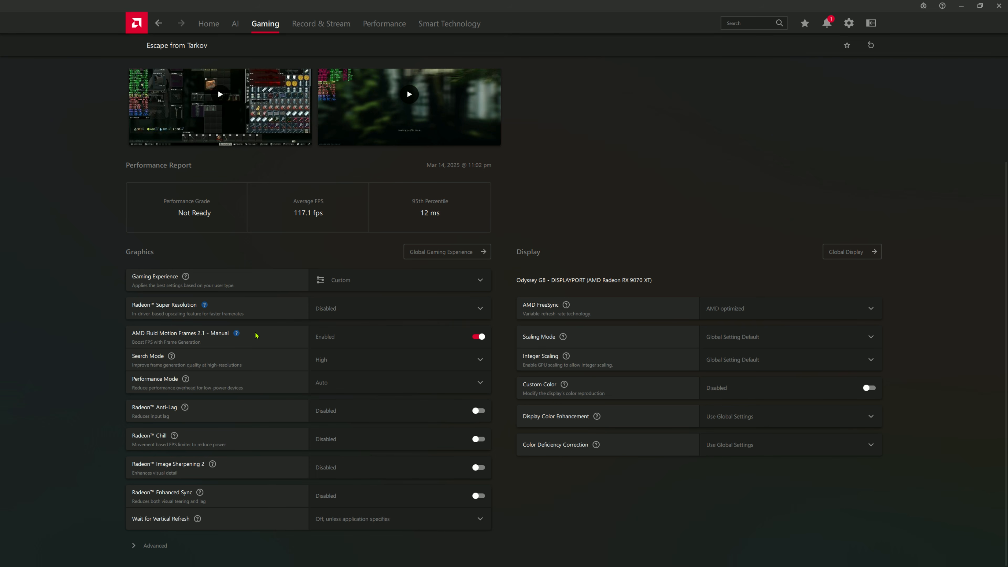
left_click(359, 313)
left_click(362, 314)
- Review the Search Mode and Performance Mode options of AMD Fluid Motion Frames 2.1 without changing them
left_click(361, 360)
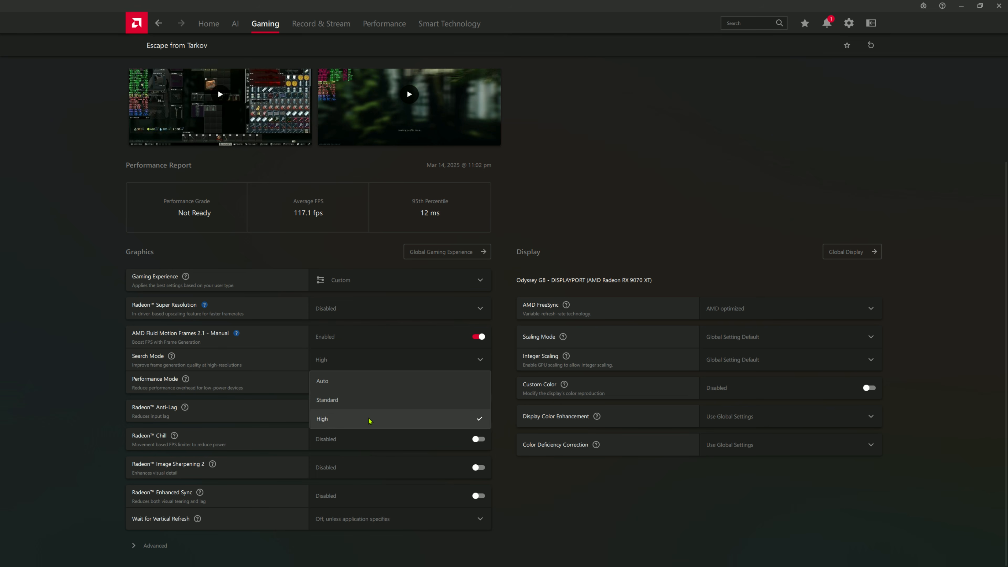
left_click(271, 364)
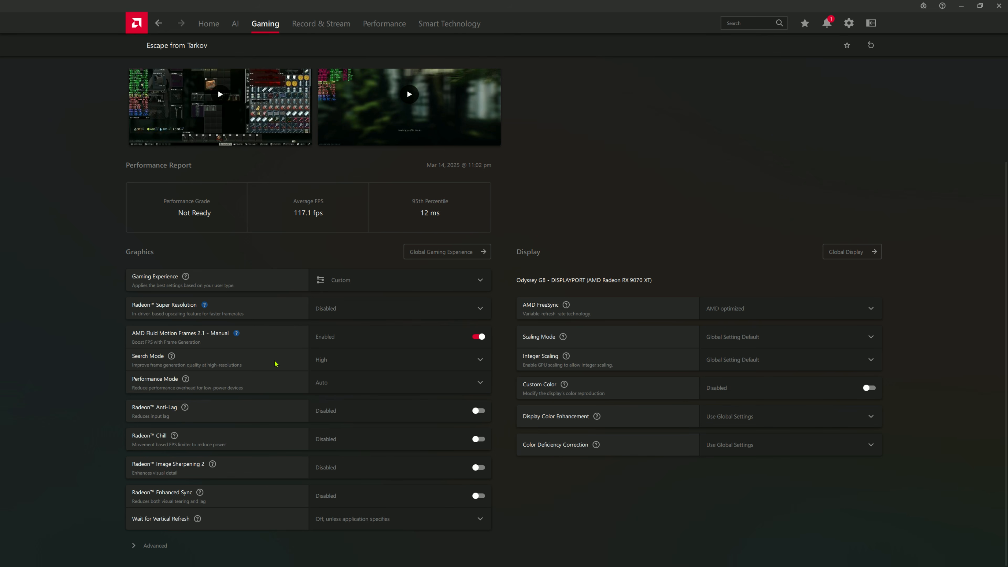
left_click(388, 388)
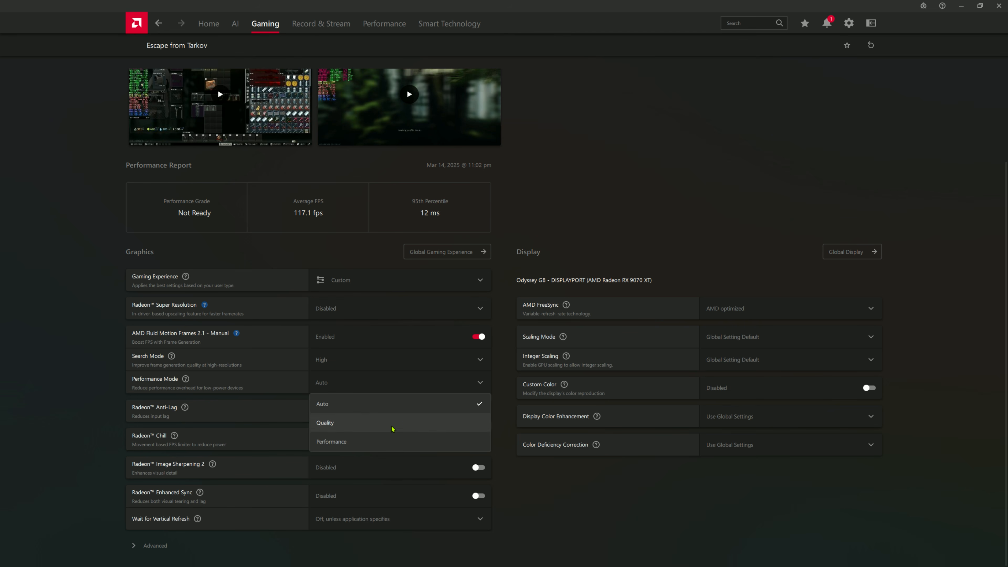
left_click(394, 390)
left_click(391, 409)
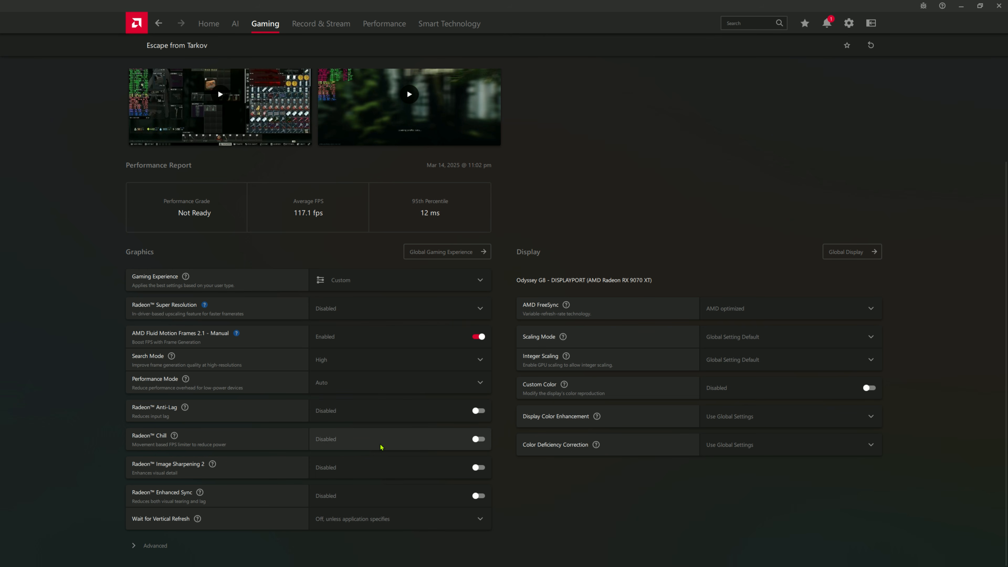
- Try Radeon Image Sharpening 2 with a reduced sharpness, and turn it back off
left_click(340, 465)
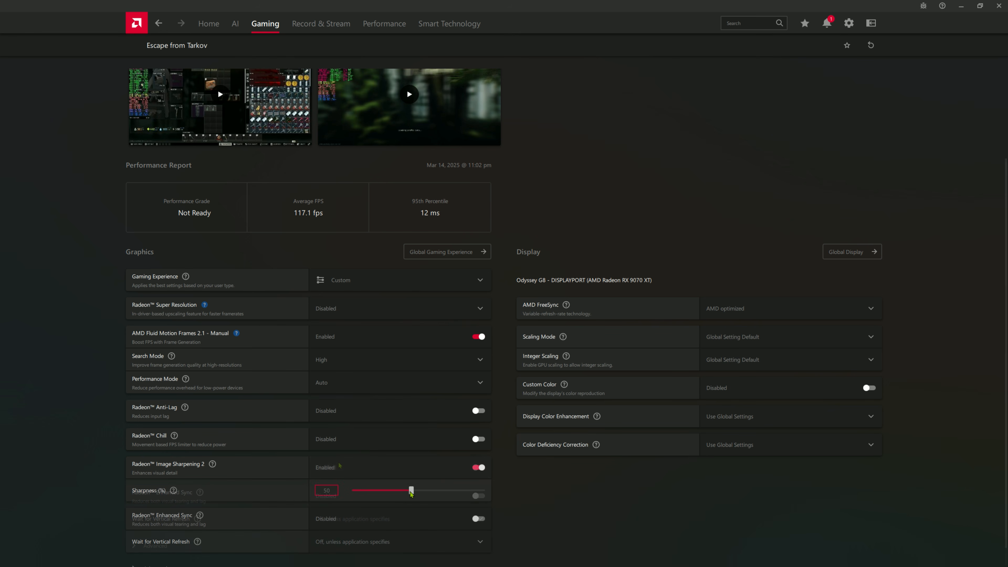
left_click_drag(411, 488, 376, 497)
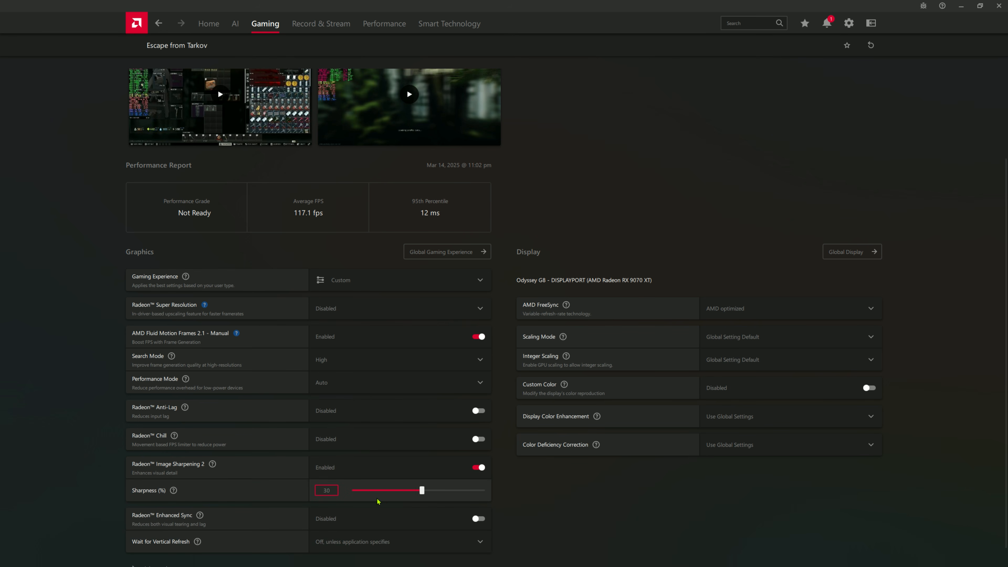
left_click(422, 467)
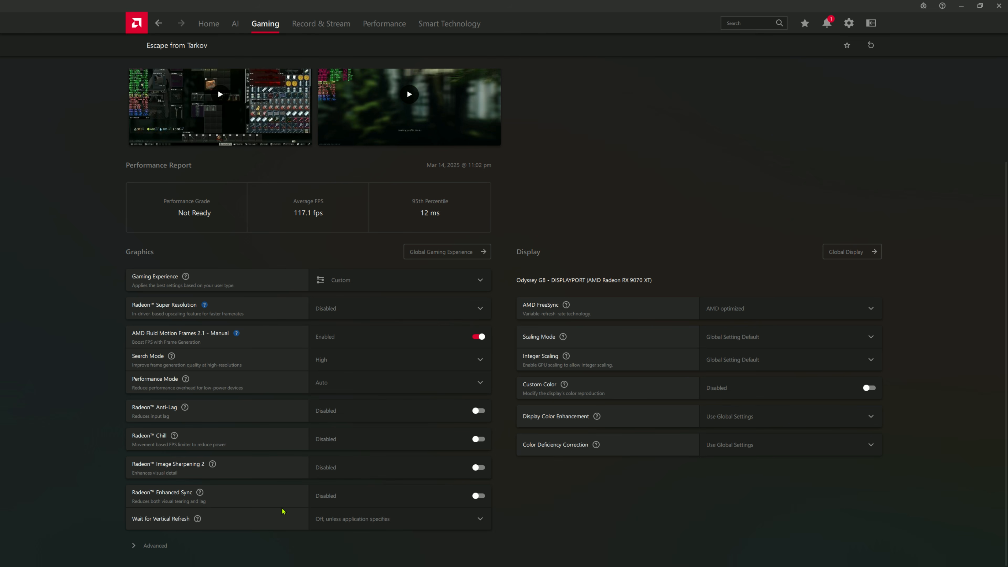
- Expand the advanced graphics settings, view the Anti-Aliasing Method options, and switch Morphological Anti-Aliasing on and back off
left_click(155, 545)
scroll(169, 349, "down", 5)
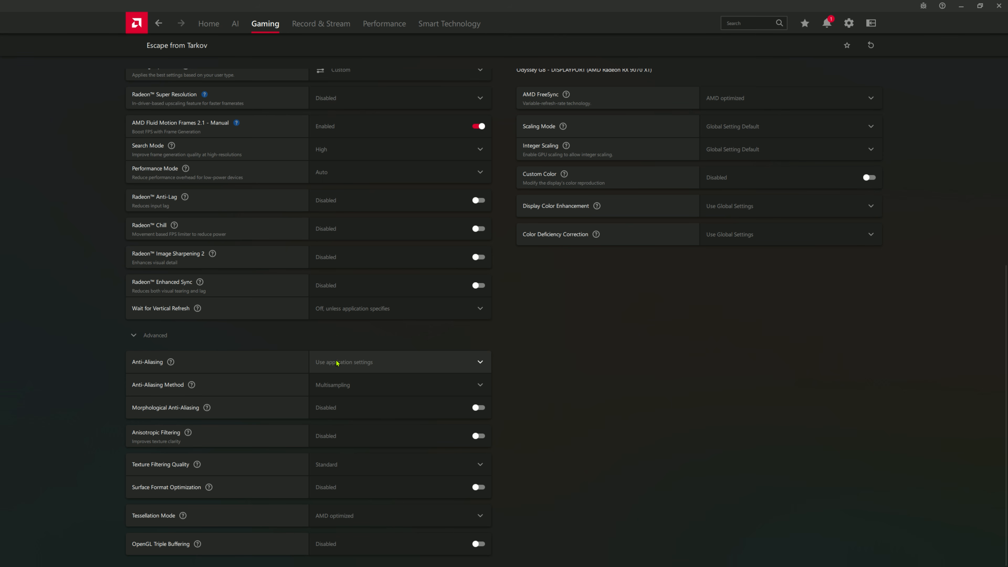
left_click(361, 385)
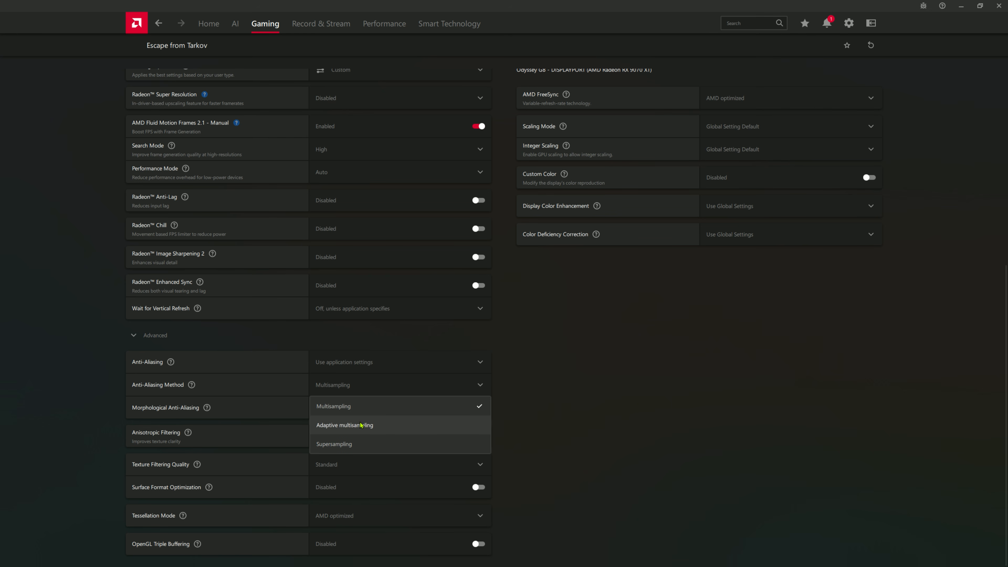
left_click(366, 415)
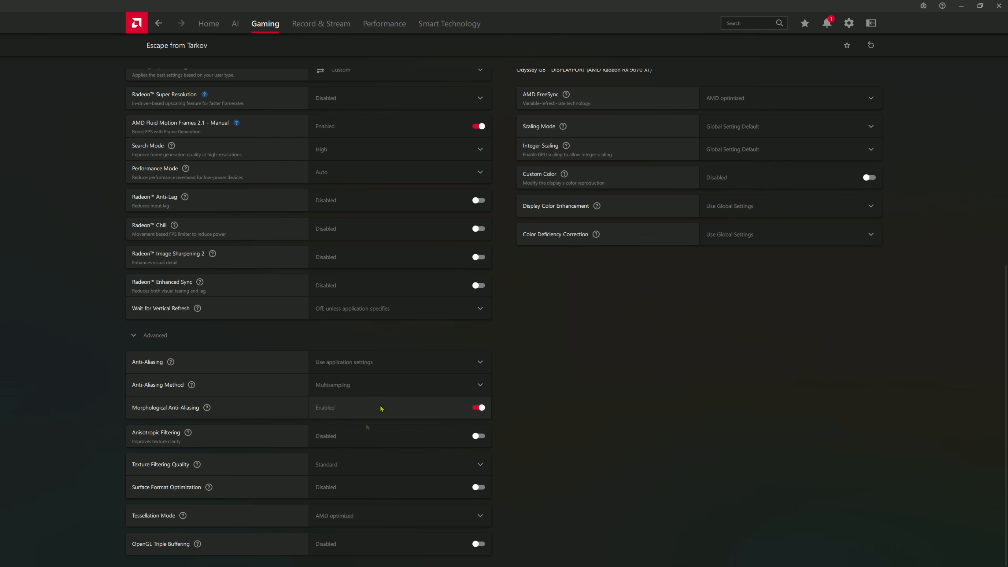
left_click(357, 413)
- Enable Anisotropic Filtering to view its level options, and disable it again
mouse_move(188, 433)
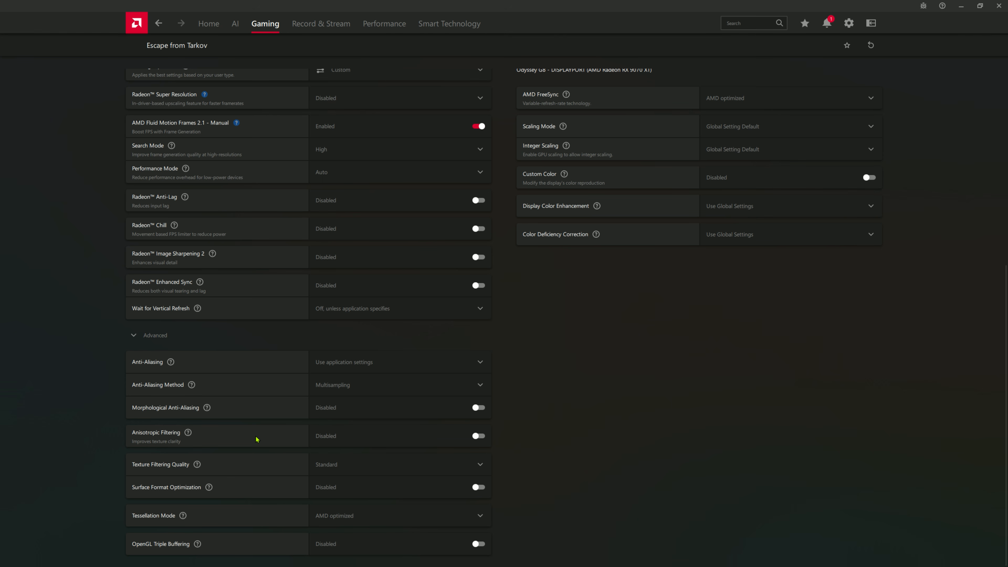
left_click(377, 442)
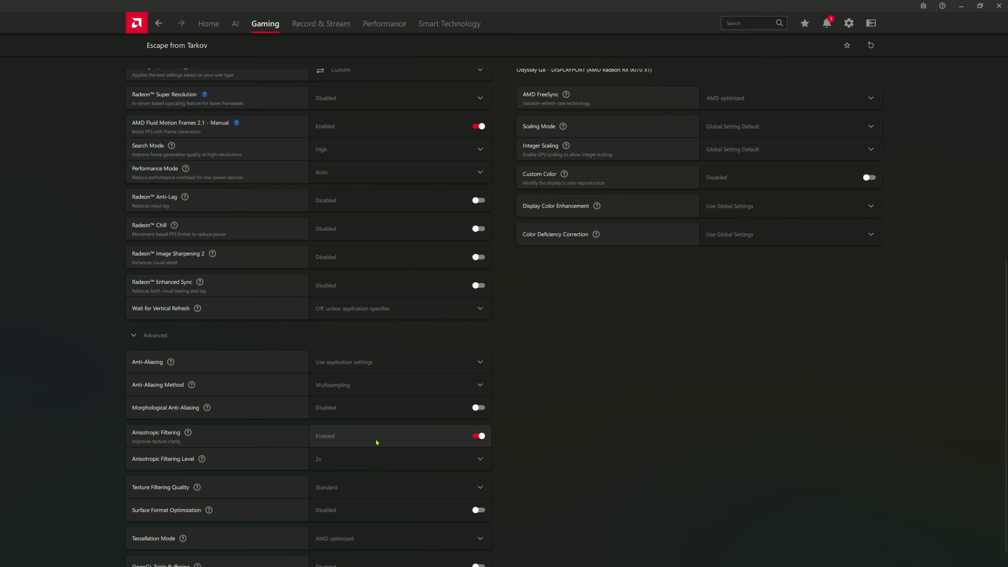
left_click(375, 459)
left_click(545, 468)
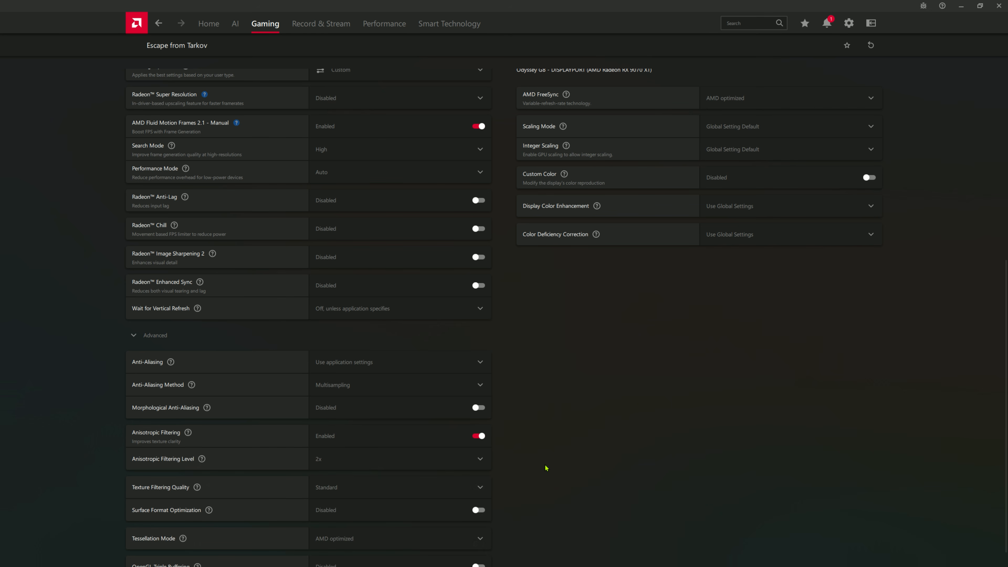
left_click(440, 438)
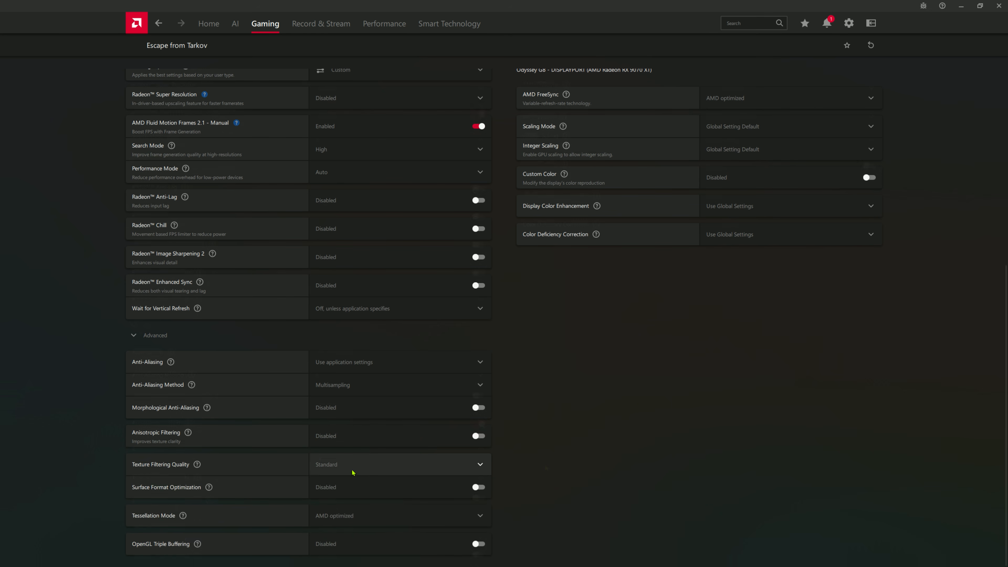
- View the Texture Filtering Quality options, and switch Surface Format Optimization on and back off
left_click(374, 470)
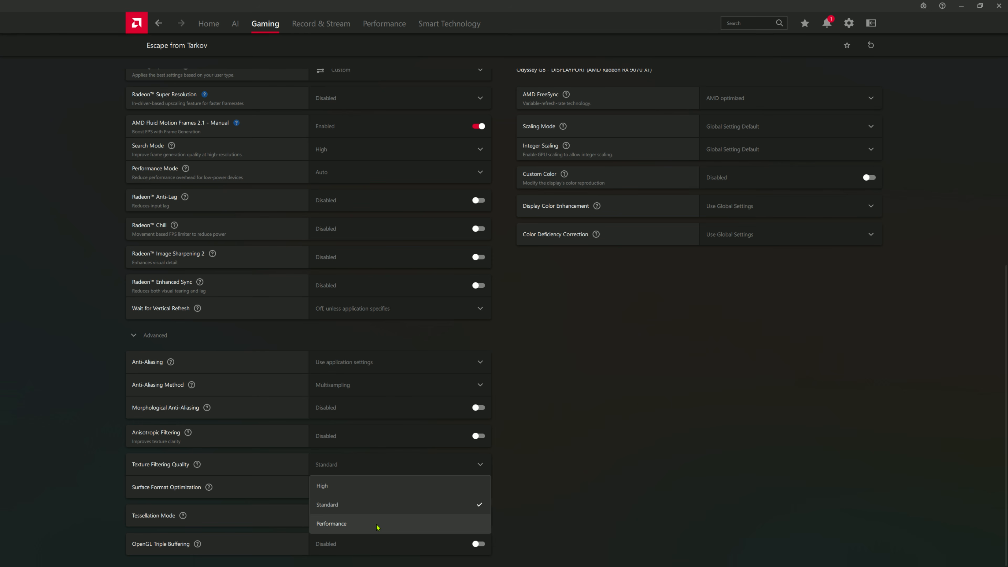
left_click(565, 484)
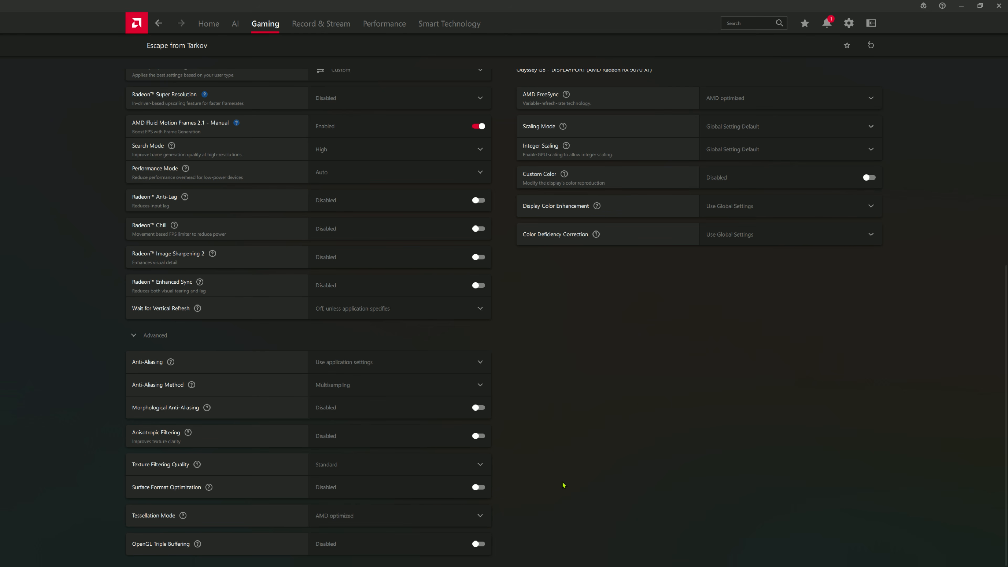
left_click(379, 492)
left_click(379, 492)
- Set Tessellation Mode to Override application settings, and switch OpenGL Triple Buffering on and back off
left_click(470, 516)
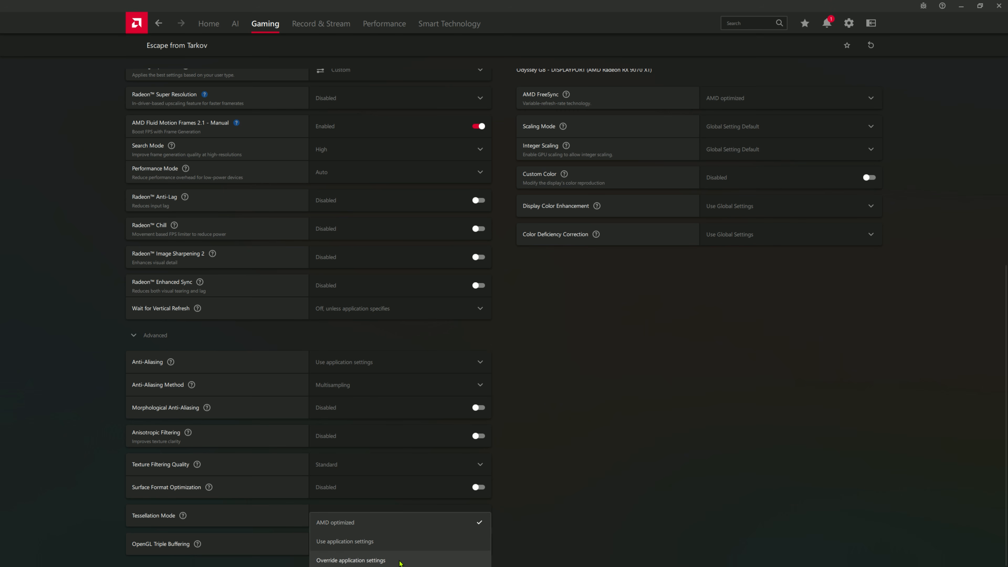
left_click(420, 560)
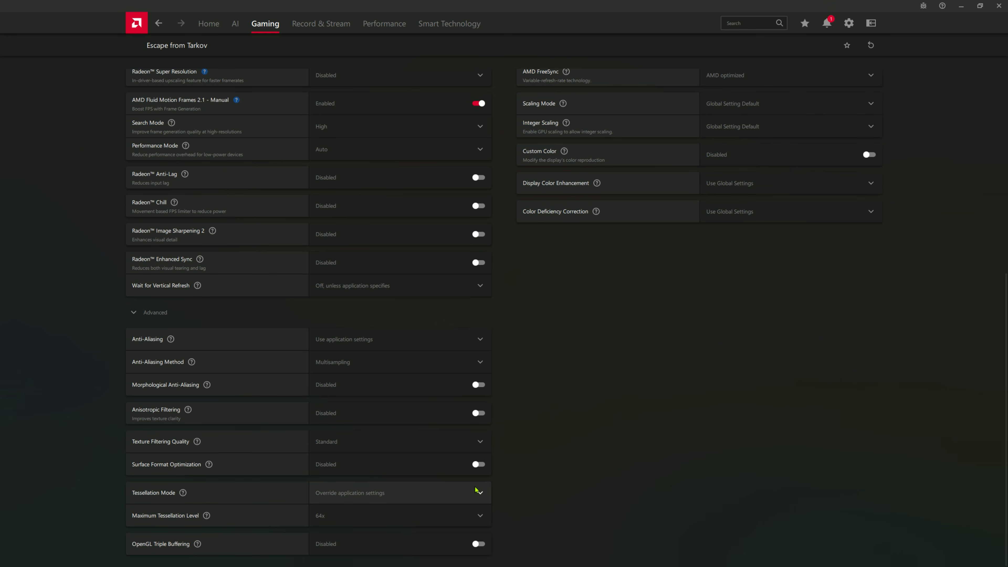
left_click(433, 546)
left_click(433, 546)
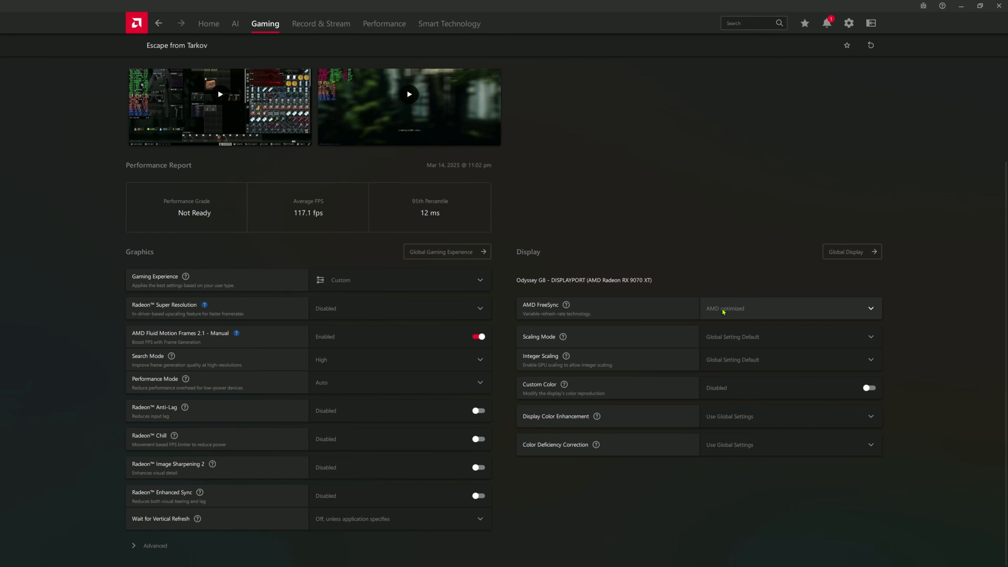
- Review the AMD FreeSync options in the Escape from Tarkov display settings without changing the selection
left_click(717, 308)
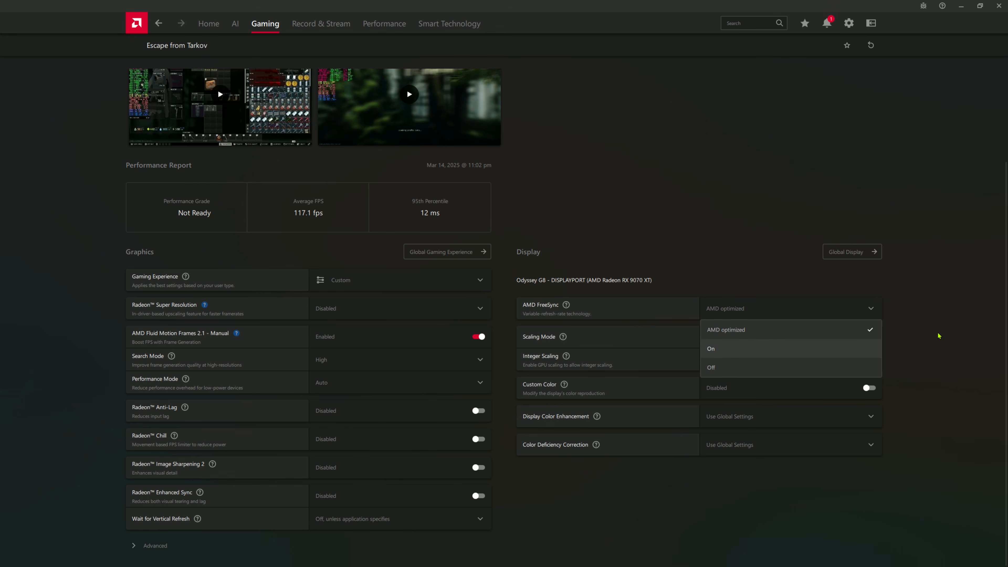
left_click(897, 336)
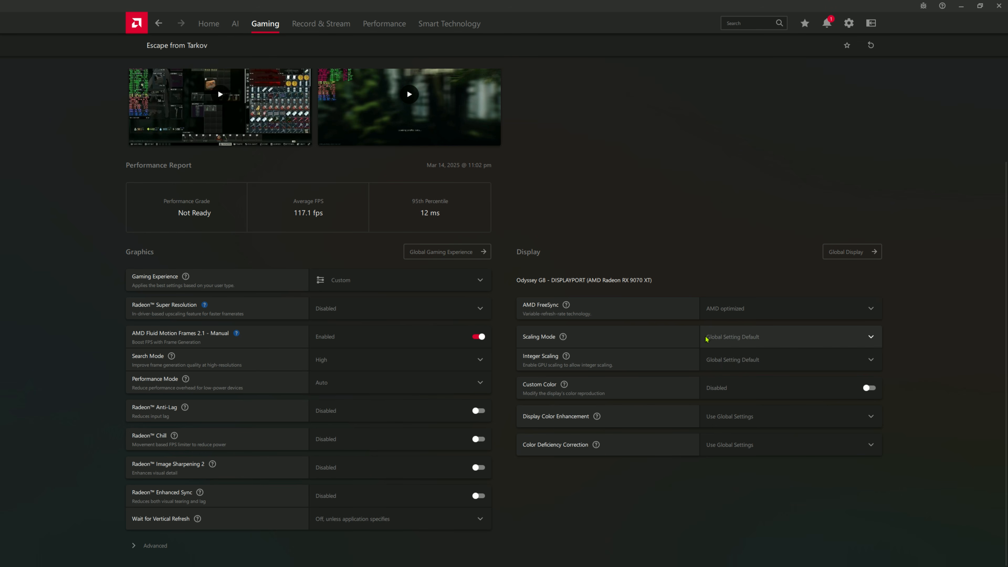
- View the Scaling Mode options for Escape from Tarkov, and switch Custom Color on and back off
left_click(735, 344)
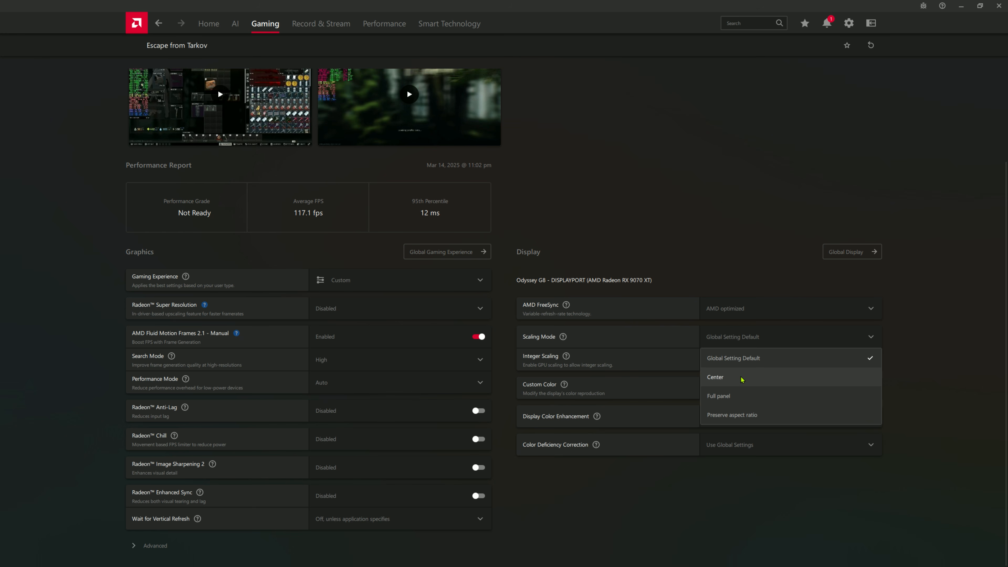
left_click(932, 386)
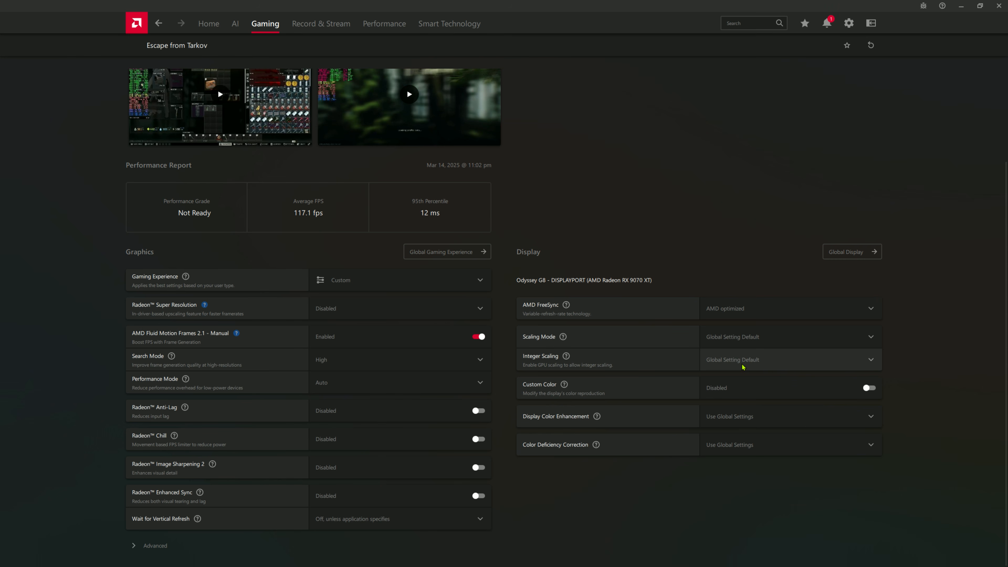
left_click(820, 393)
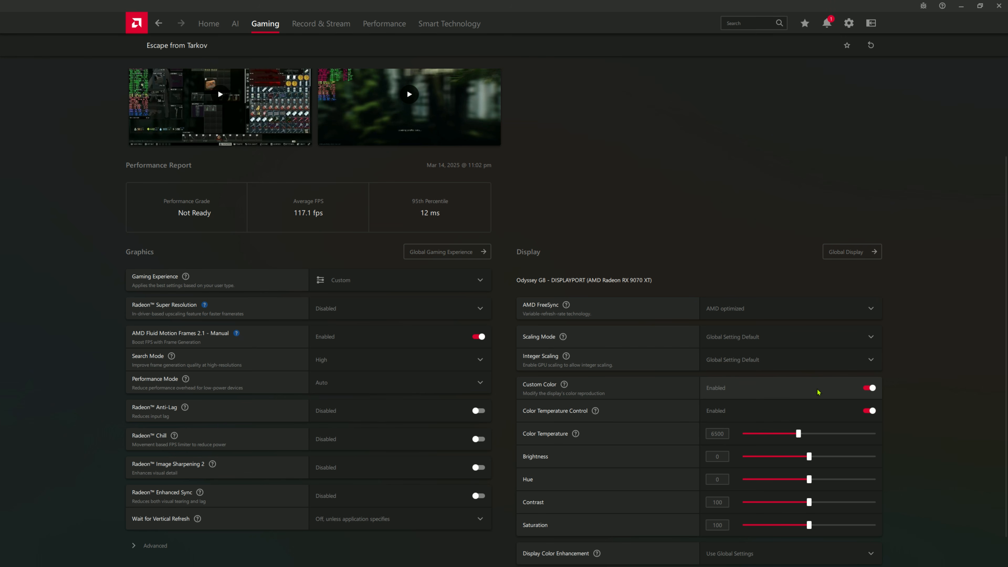
left_click(817, 392)
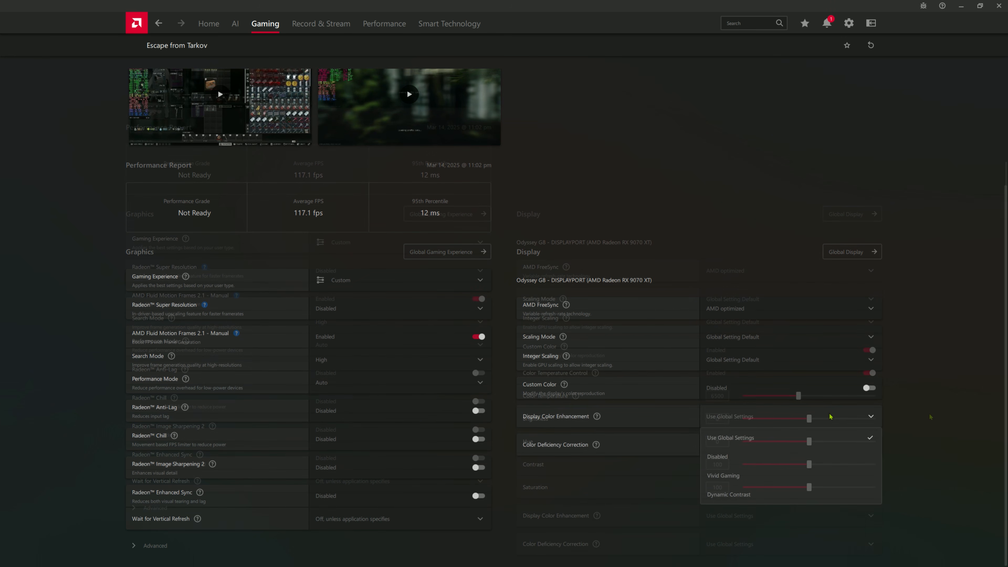
- View the available options for Display Color Enhancement and Color Deficiency Correction in the game's display settings
left_click(830, 416)
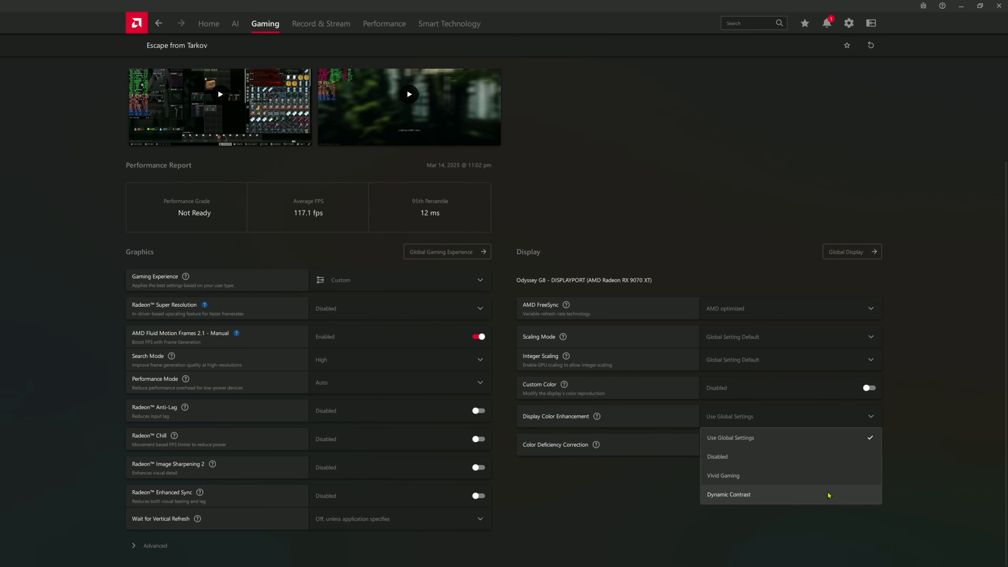
left_click(940, 468)
left_click(815, 452)
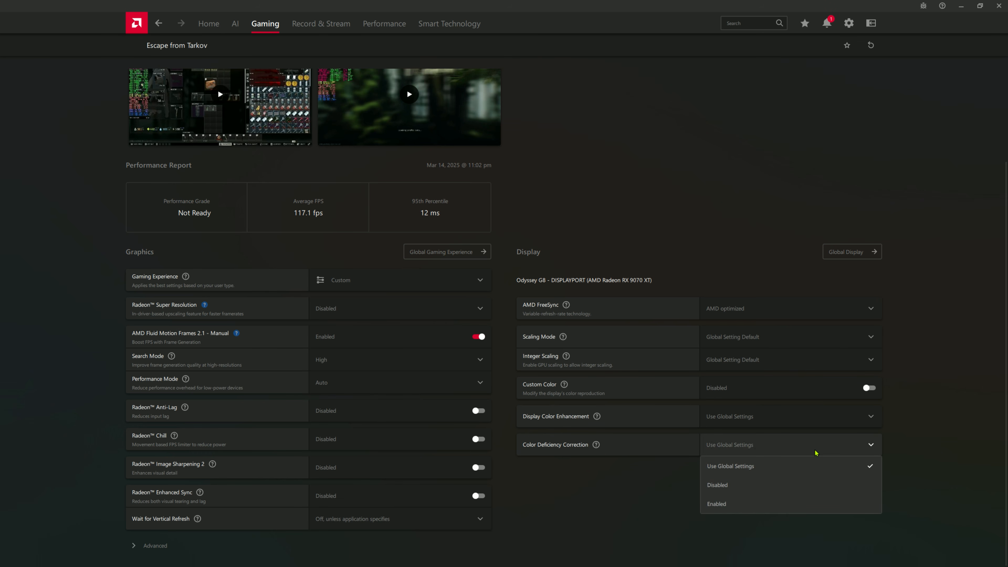
left_click(726, 503)
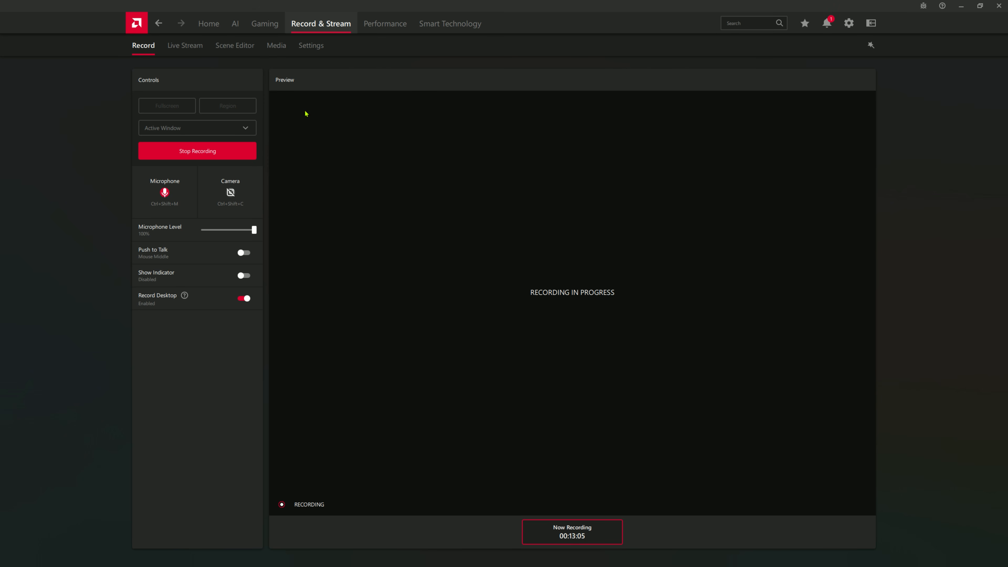
- Look through the Live Stream, Scene Editor, Media and Settings pages of Record & Stream
left_click(193, 45)
left_click(242, 49)
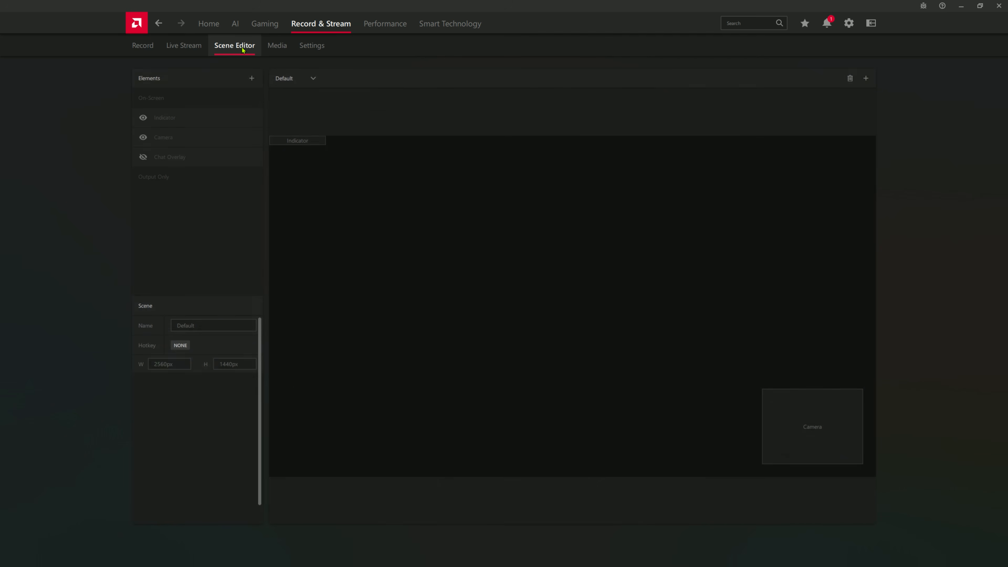
left_click(278, 45)
left_click(312, 46)
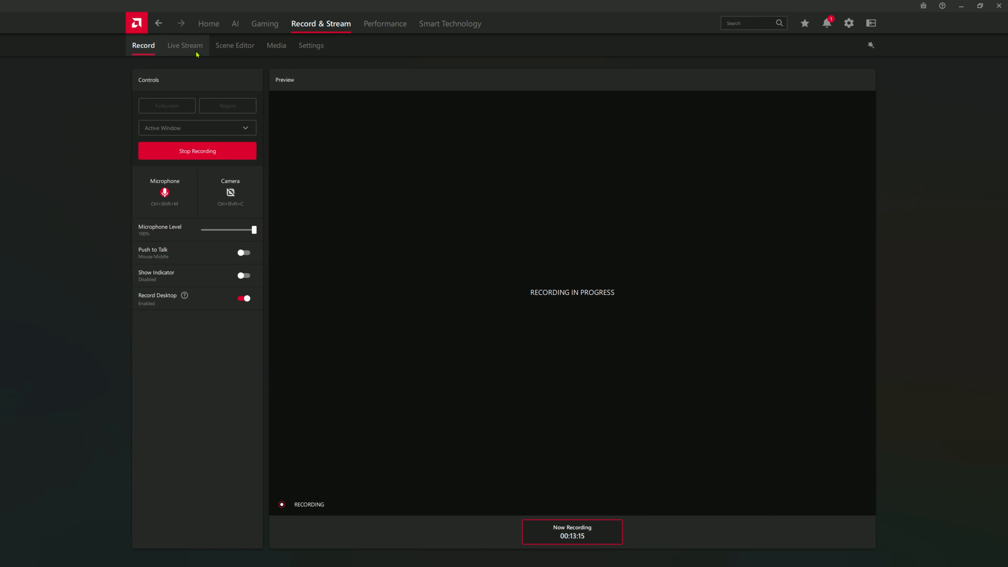
left_click(186, 46)
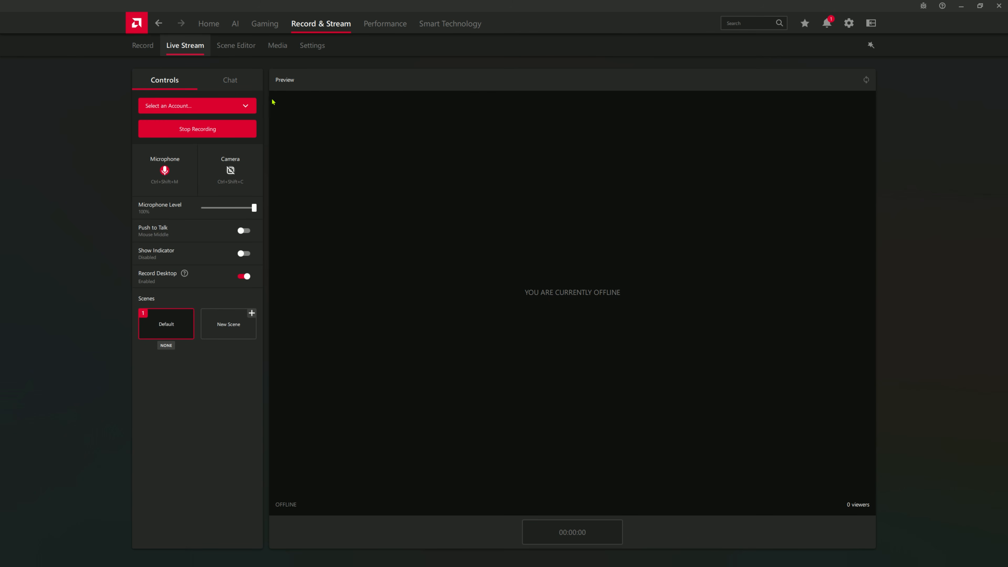
left_click(241, 47)
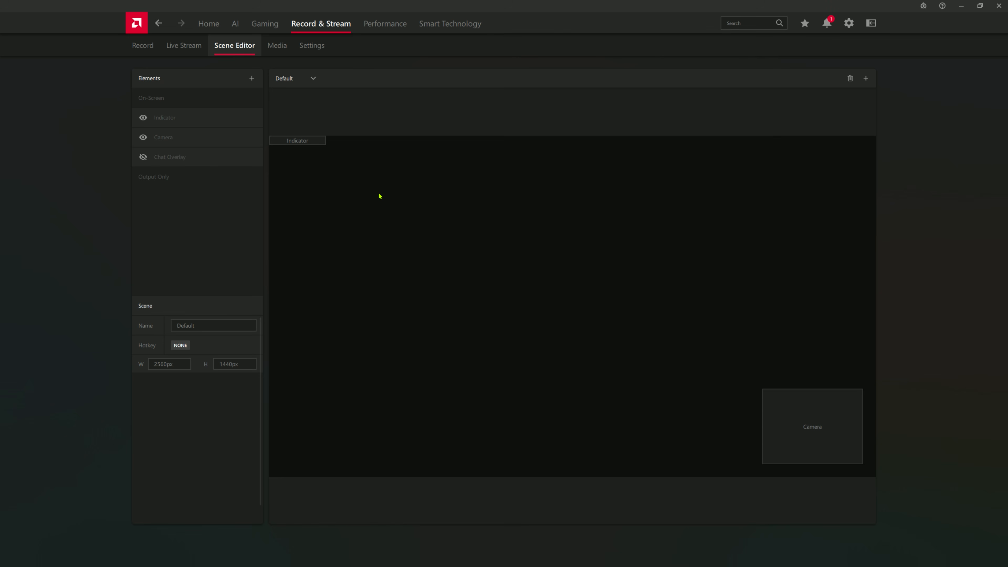
left_click(278, 47)
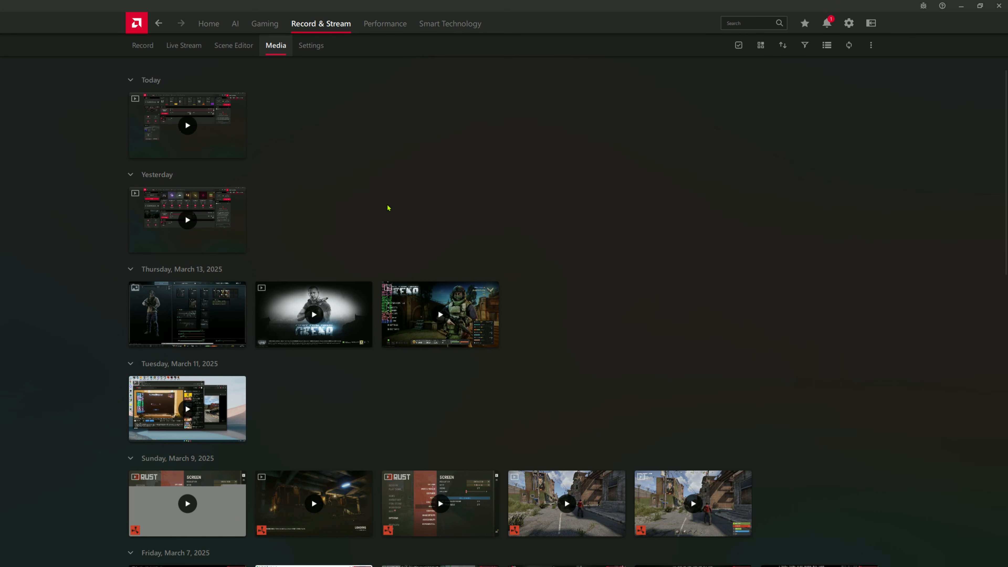
left_click(312, 46)
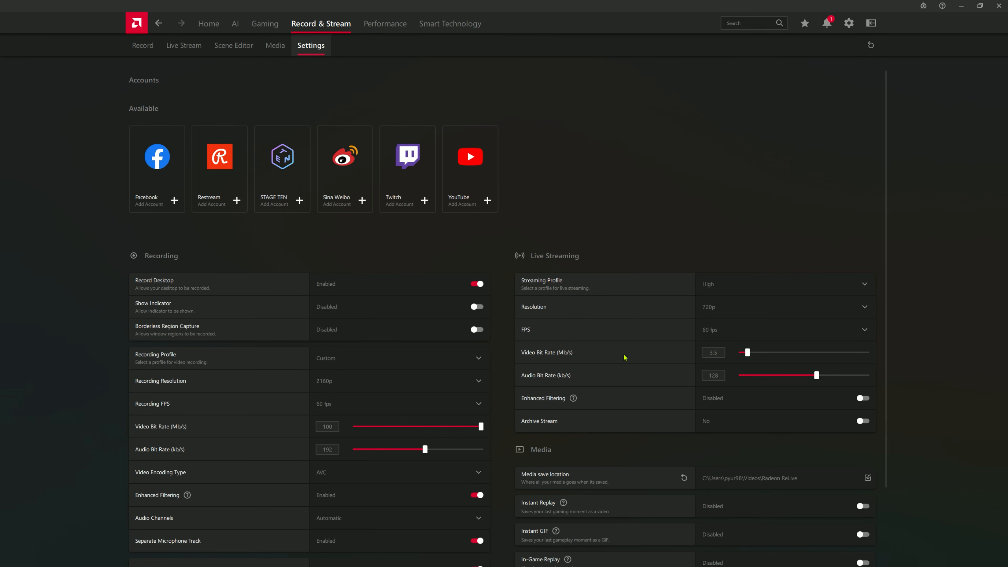
left_click(154, 40)
- Review the Recording Profile, Recording Resolution and Recording FPS options in the recording settings without changing the selections
scroll(347, 226, "down", 2)
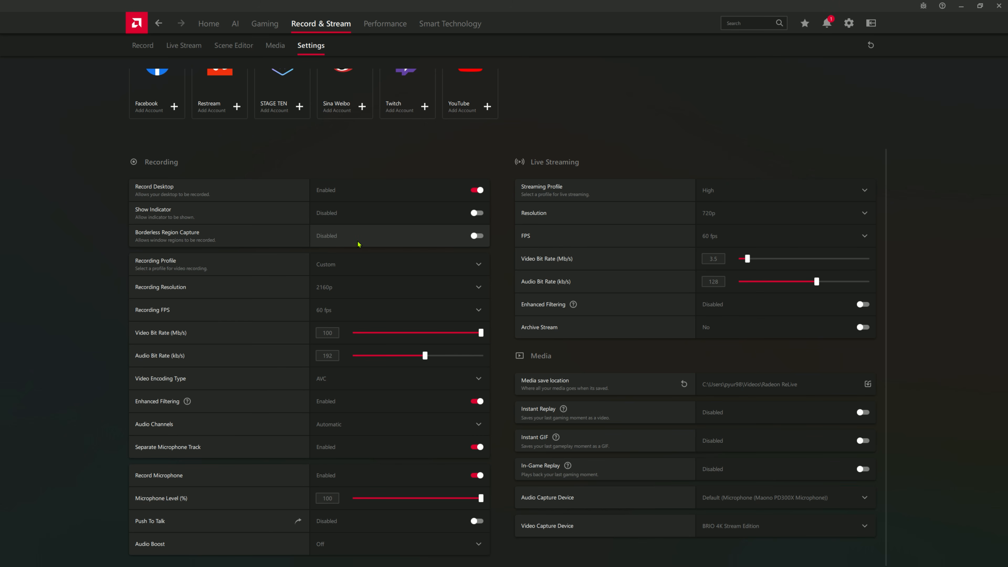
left_click(427, 267)
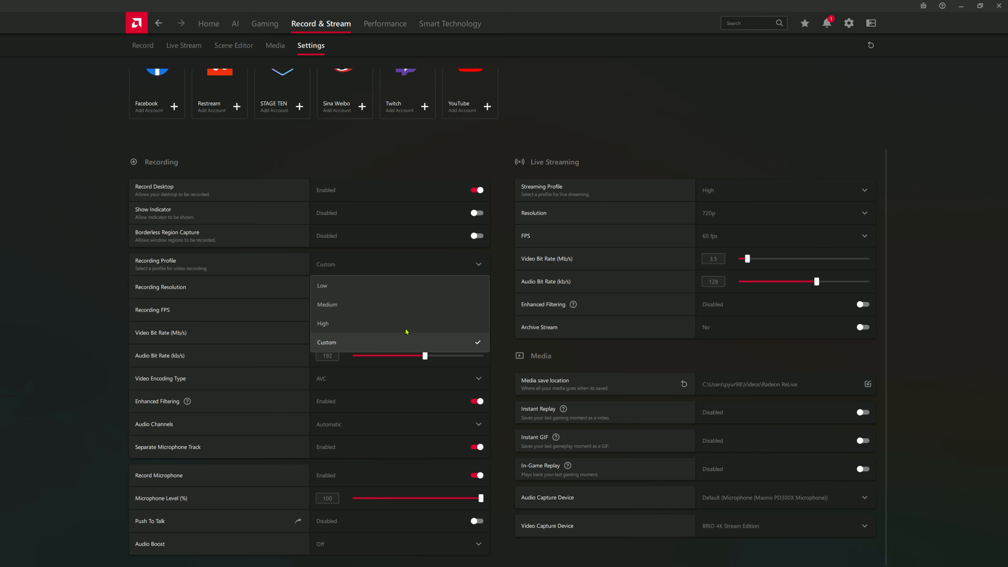
left_click(429, 260)
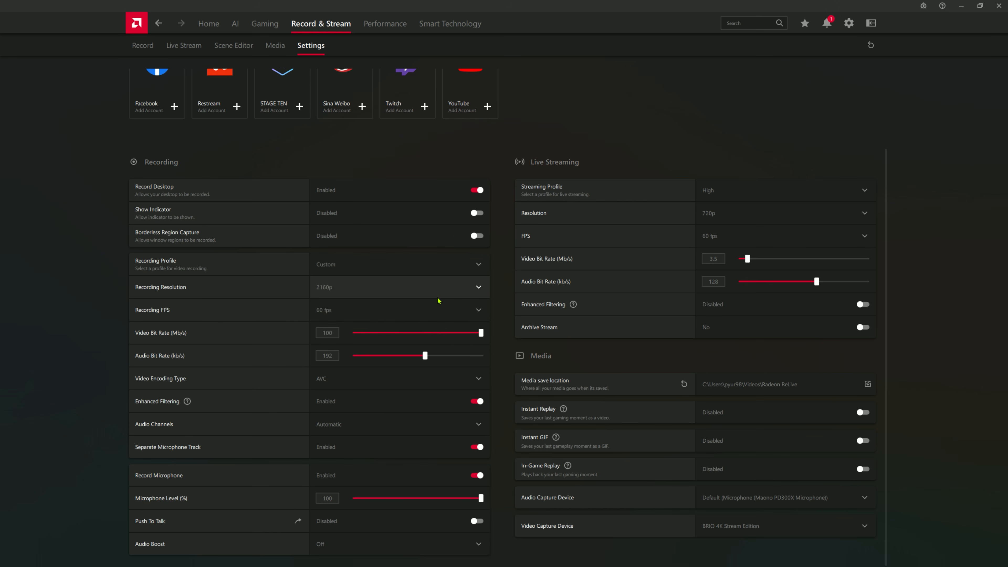
left_click(407, 291)
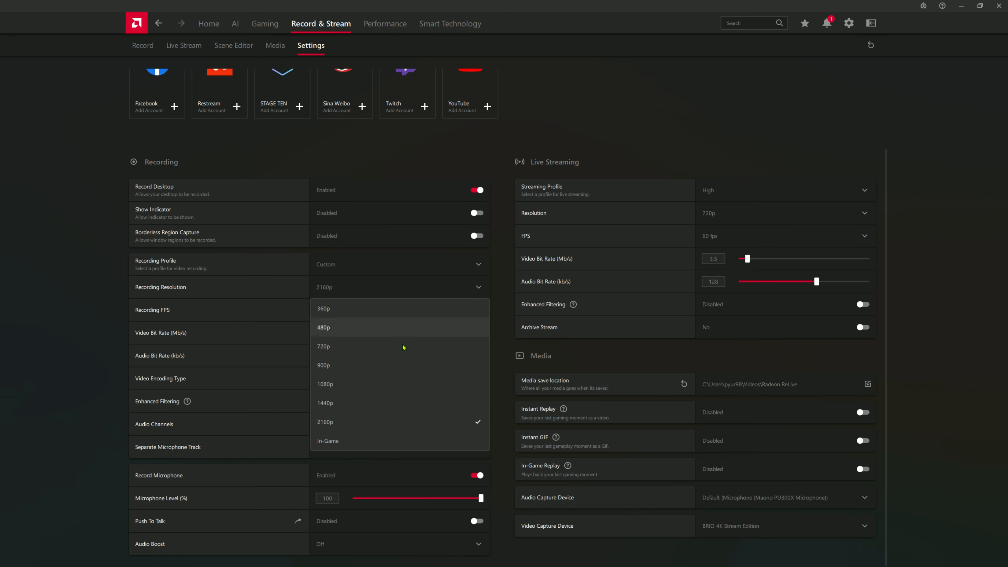
left_click(402, 288)
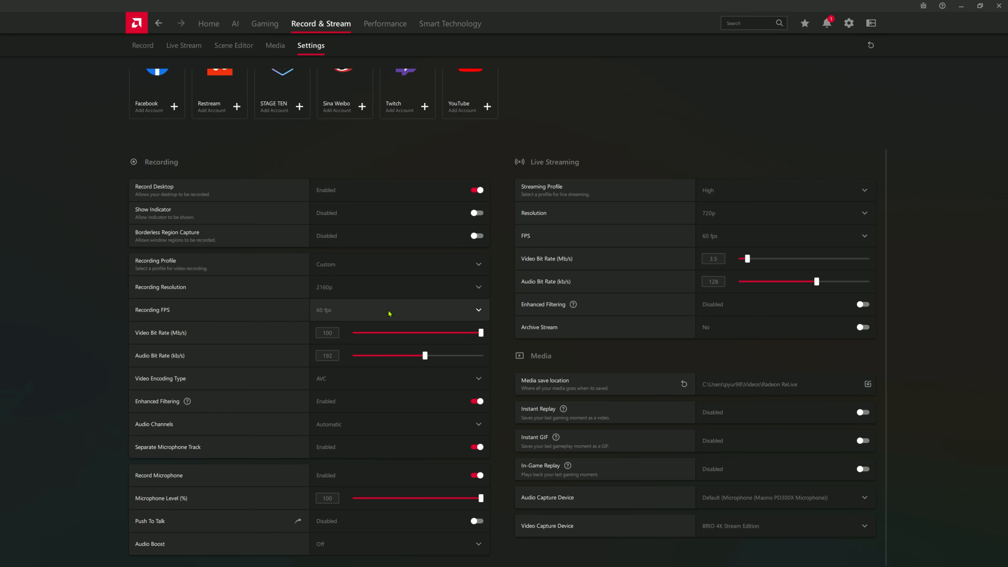
left_click(391, 312)
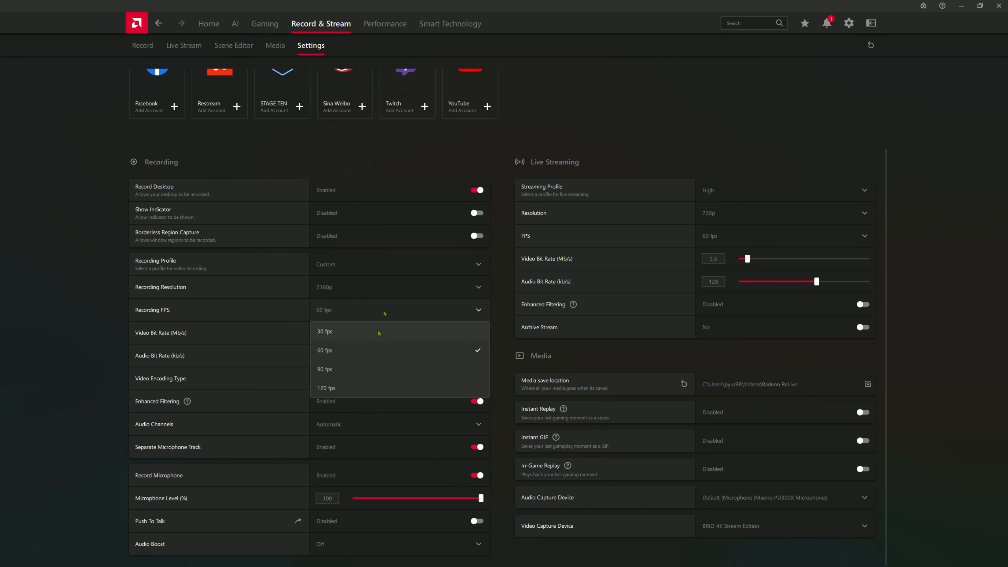
left_click(381, 313)
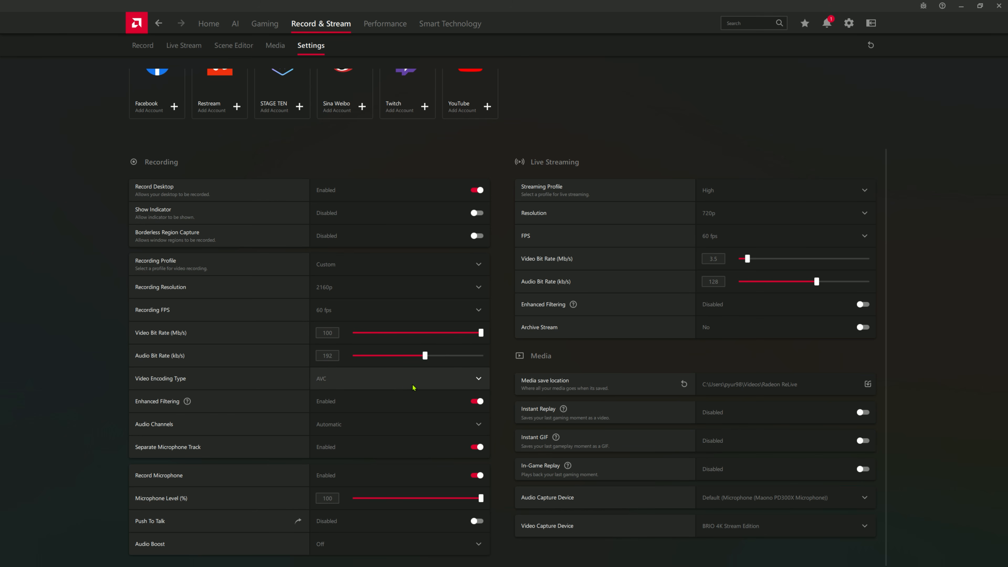
- Review the Video Encoding Type and Audio Channels options for recording without changing the selections
left_click(404, 386)
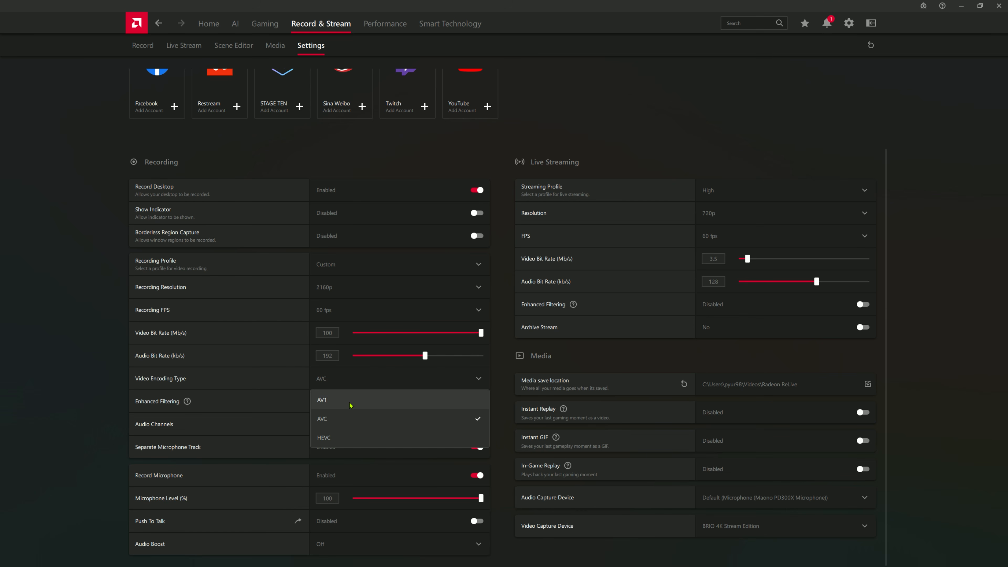
left_click(443, 404)
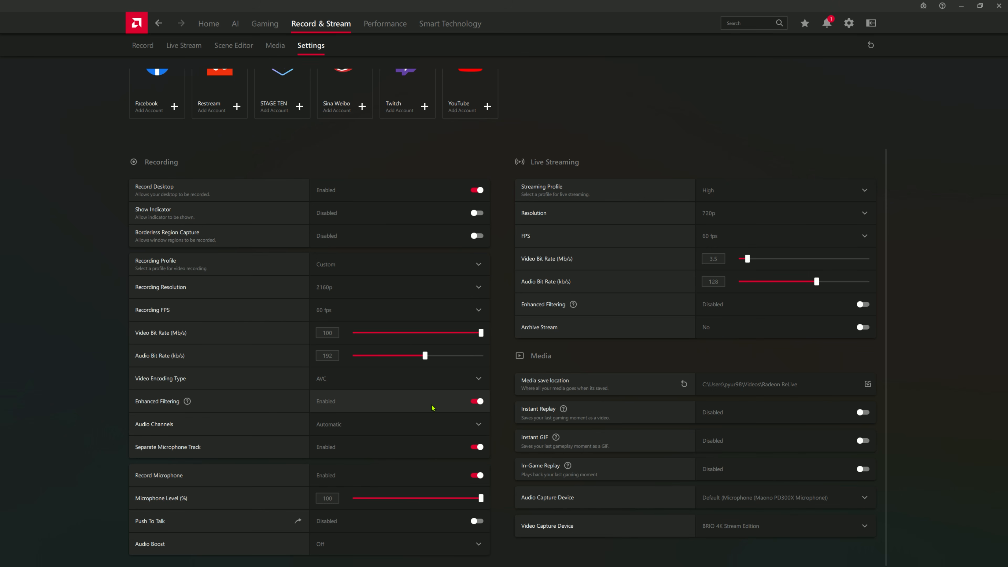
left_click(318, 427)
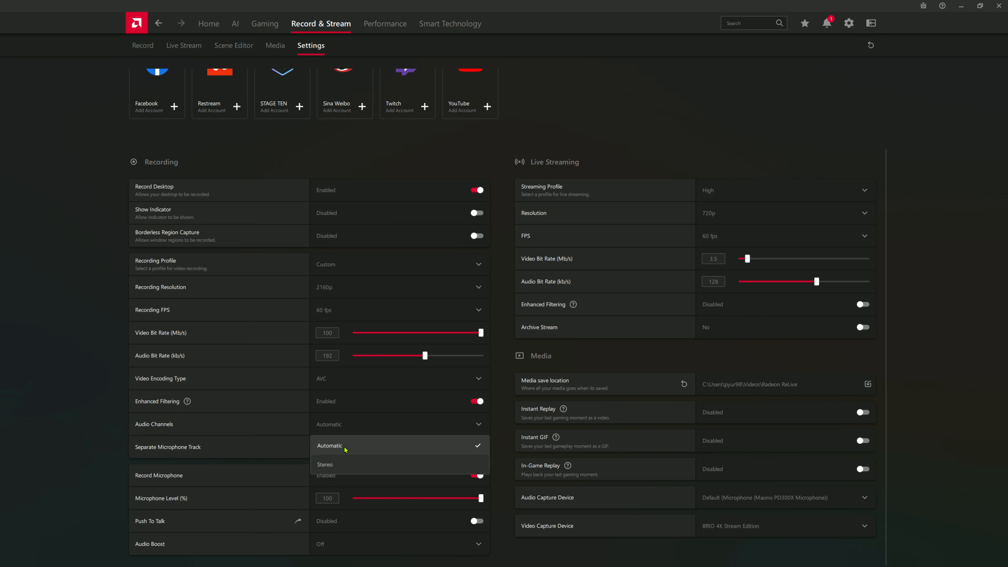
left_click(265, 426)
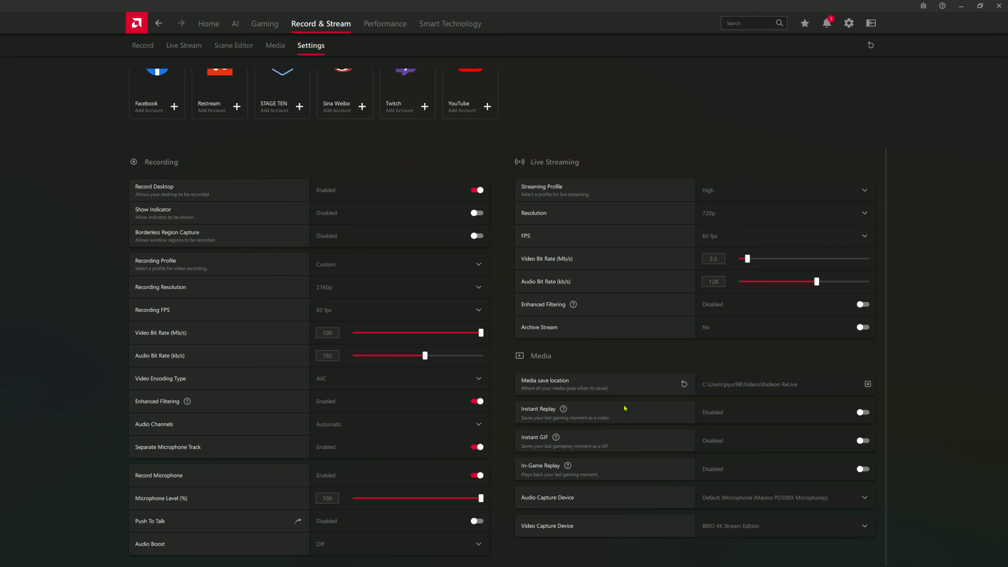
- Enable Instant GIF to view its duration and quality settings, and disable it again
key("ctrl+shift+r")
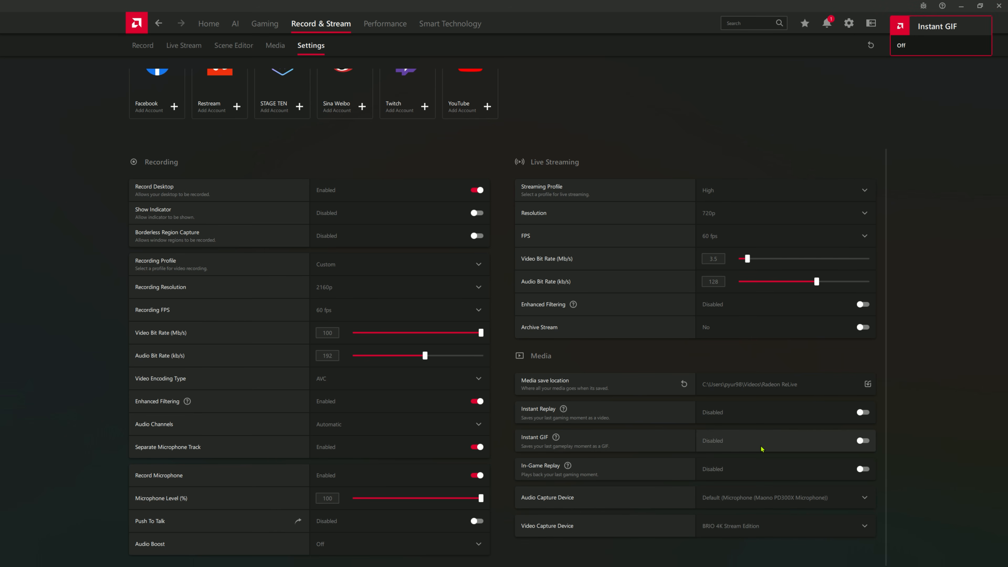
left_click(761, 446)
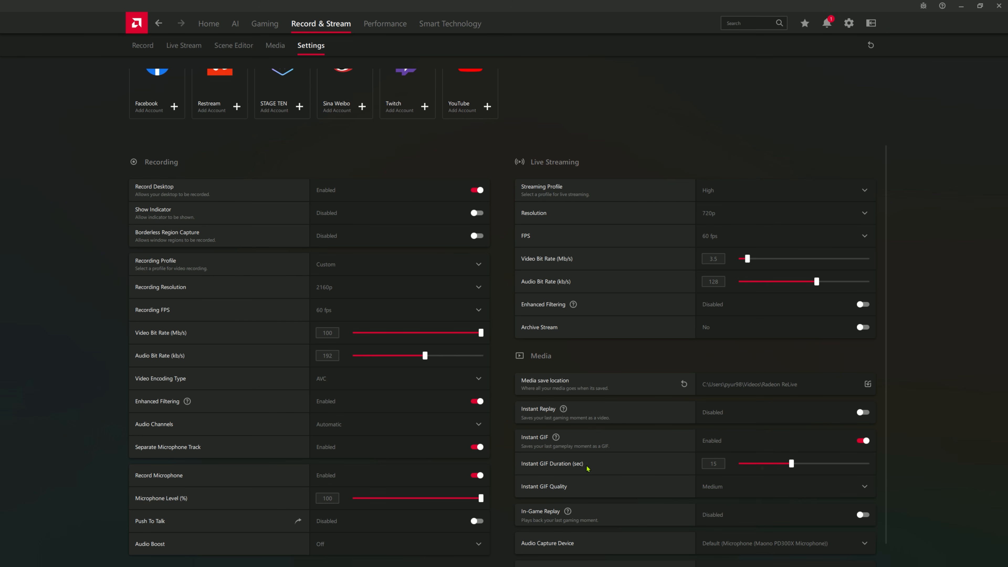
left_click(730, 441)
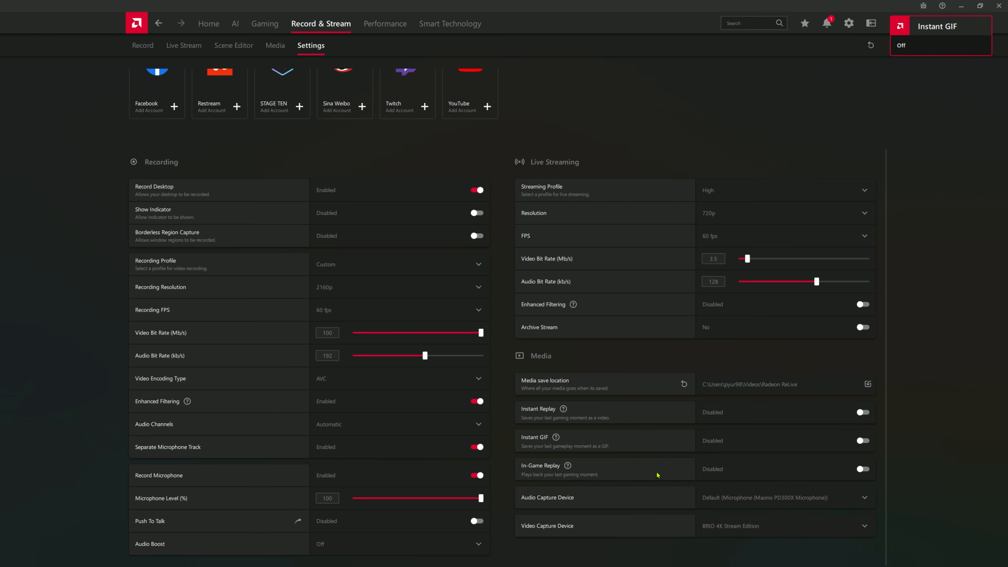
- Enable In-Game Replay to view its duration, size and position settings, and disable it again
left_click(746, 478)
scroll(619, 446, "down", 1)
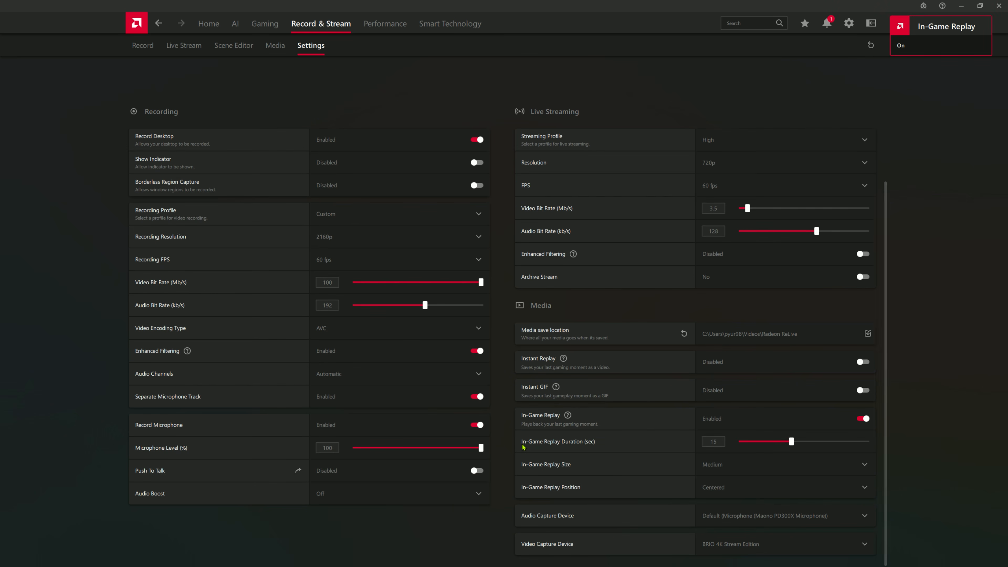
left_click(742, 418)
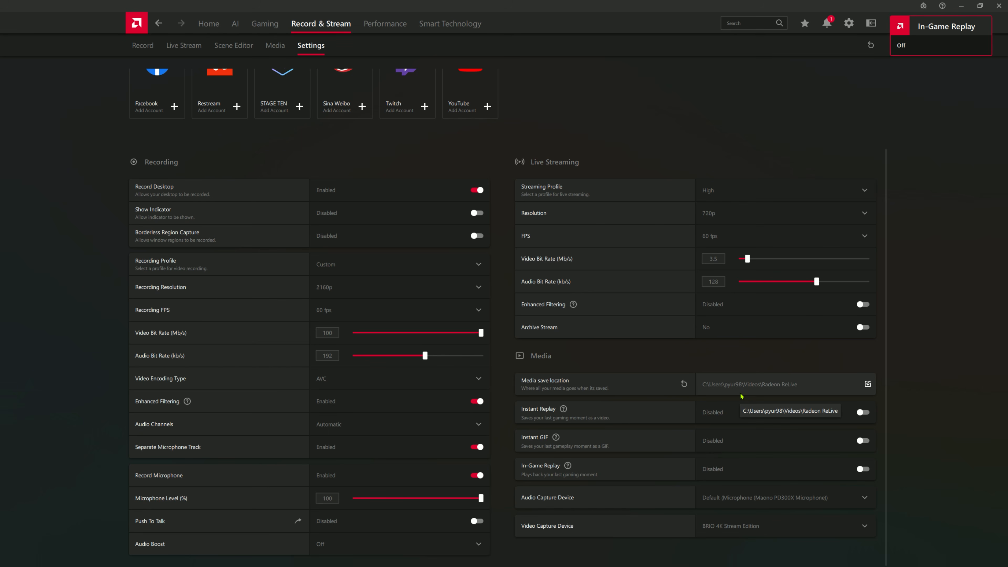
- Review the Audio Capture Device choices and check the Video Capture Device setting without changing either device
left_click(778, 497)
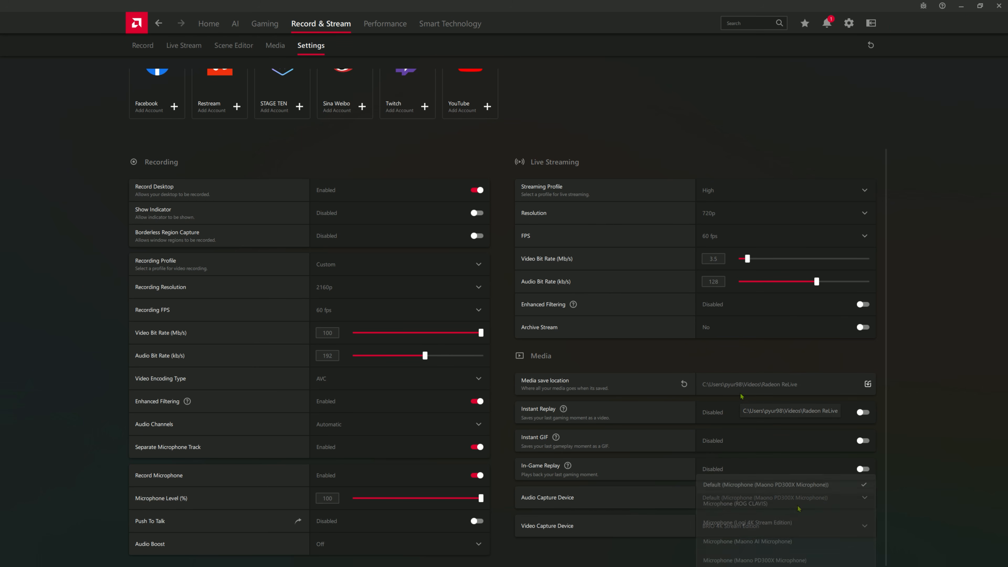
left_click(968, 506)
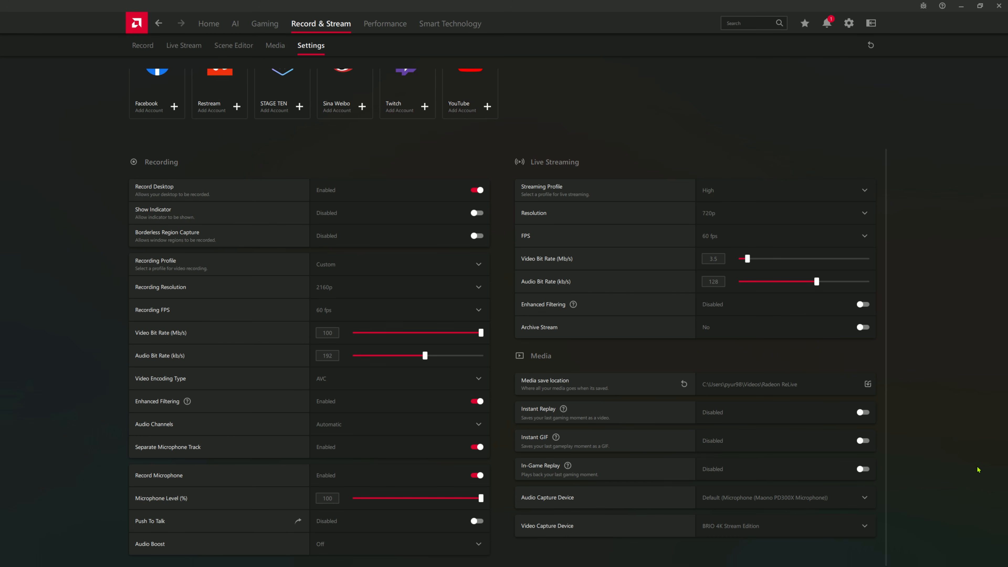
left_click(842, 534)
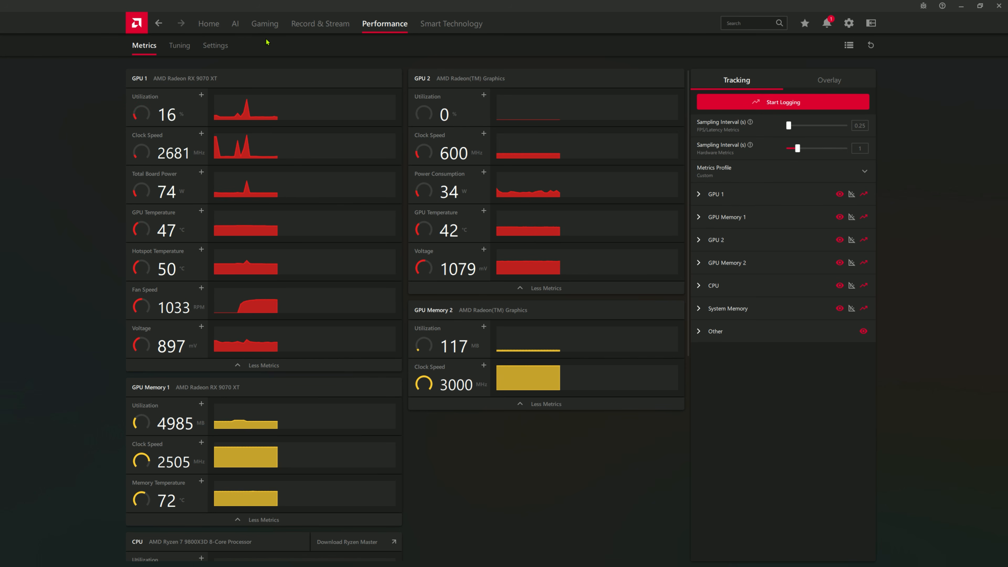
- Look over the GPU, GPU memory and CPU readings in the Performance metrics
scroll(489, 227, "down", 1)
scroll(489, 227, "down", 1)
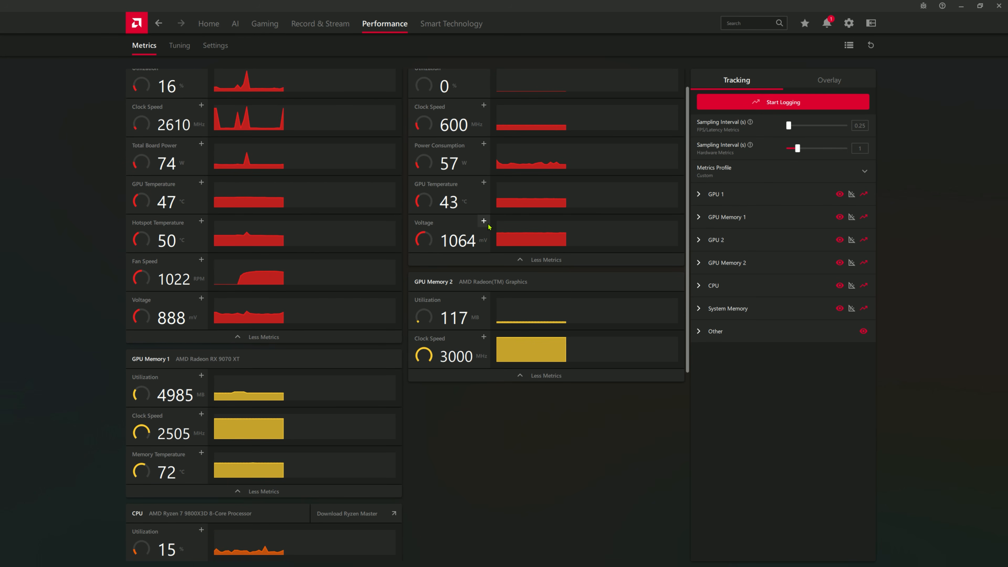
scroll(489, 227, "up", 2)
scroll(489, 227, "down", 10)
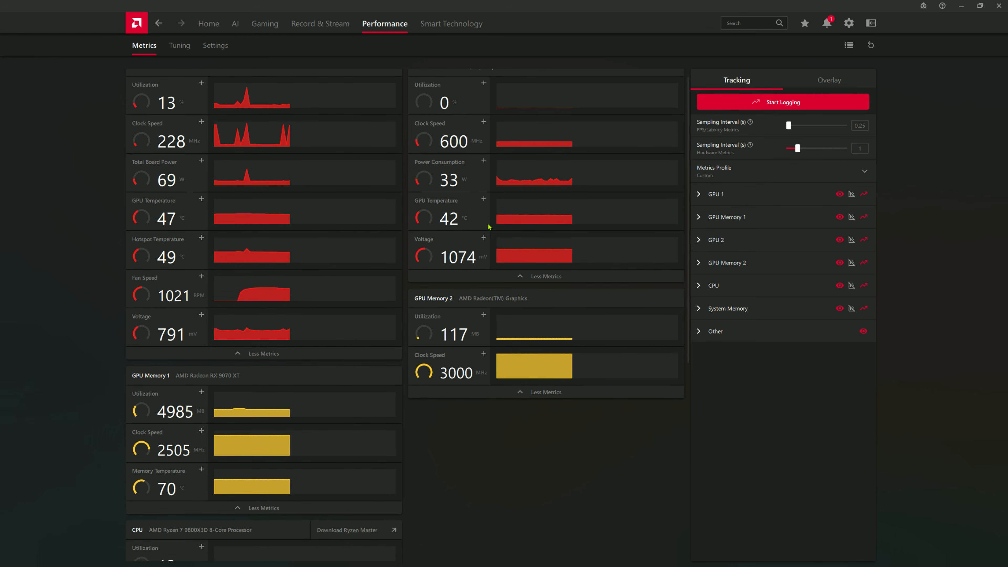
scroll(489, 227, "up", 10)
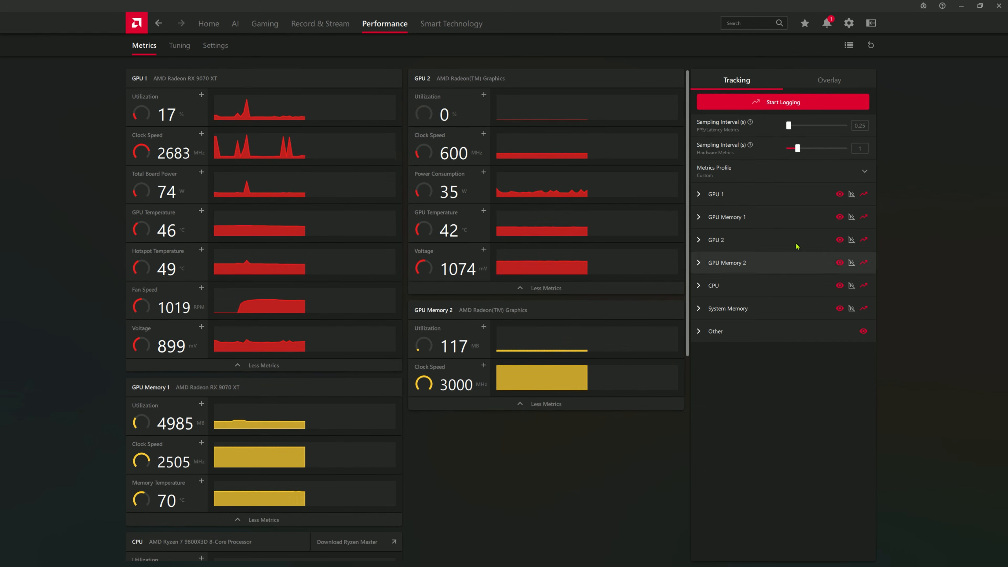
- Expand the GPU 1, GPU Memory 1, GPU 2, GPU Memory 2 and CPU metric groups in the tracking list
left_click(698, 194)
left_click(746, 376)
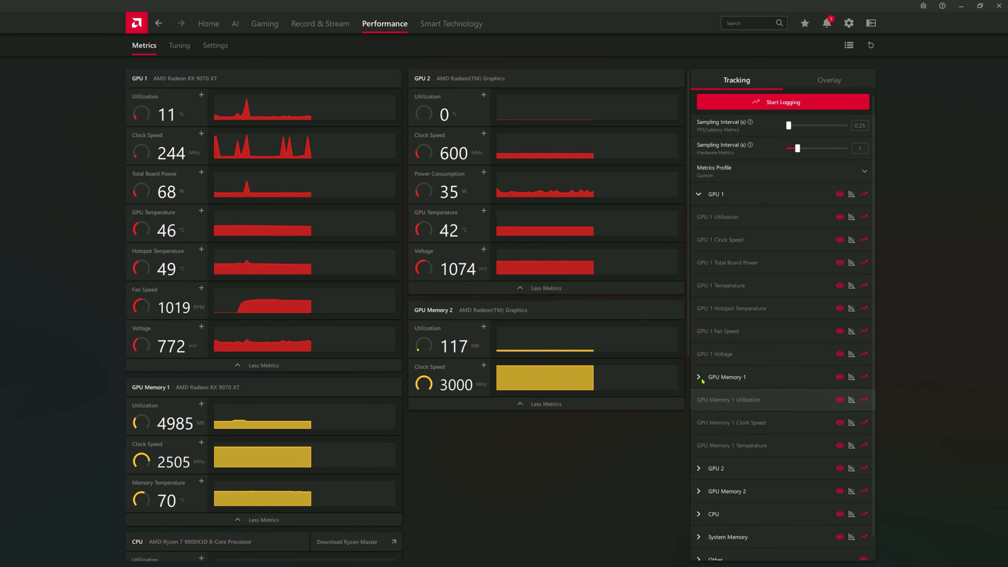
scroll(738, 401, "down", 1)
left_click(718, 444)
scroll(730, 436, "down", 3)
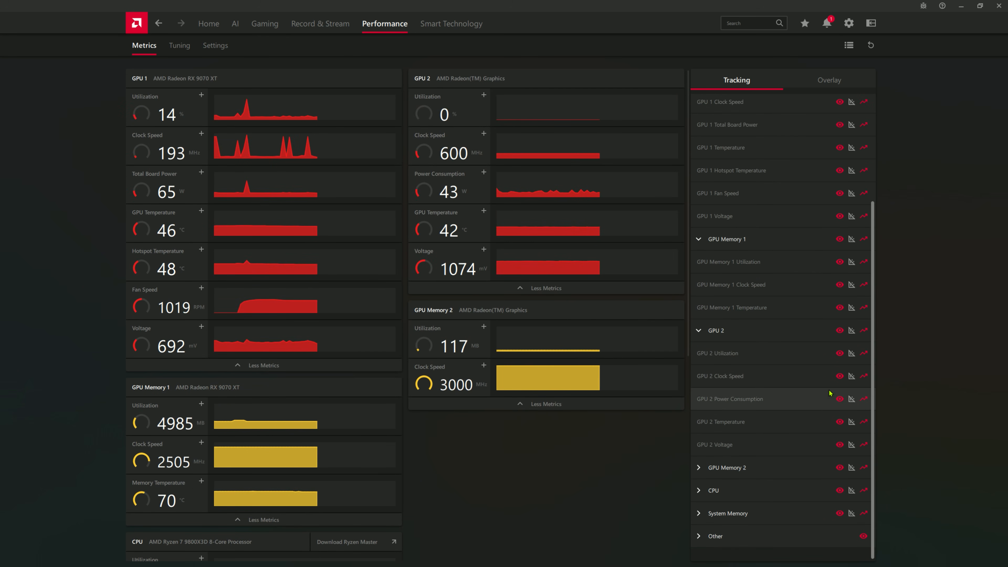
left_click(753, 467)
scroll(788, 432, "down", 2)
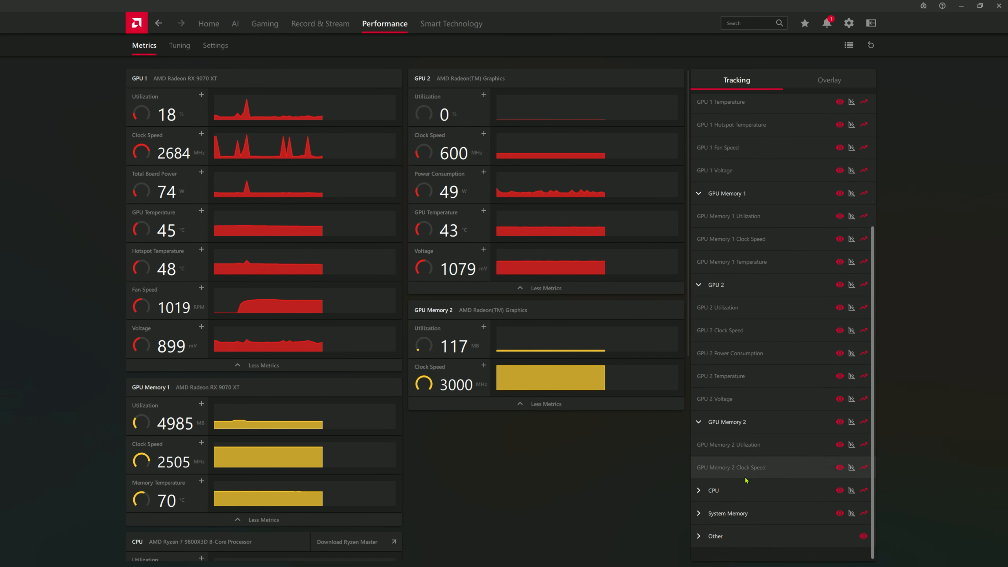
left_click(700, 490)
scroll(459, 313, "down", 8)
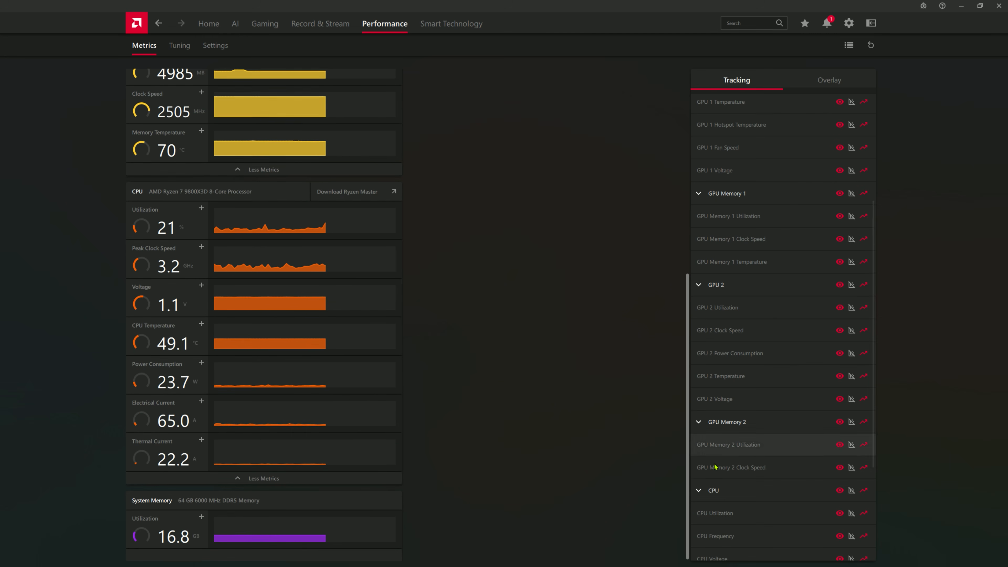
- Hide all GPU Memory 1 and GPU Memory 2 metrics, plus GPU 1 Temperature and GPU 1 Hotspot Temperature, from the tracked metrics
left_click(840, 467)
left_click(840, 444)
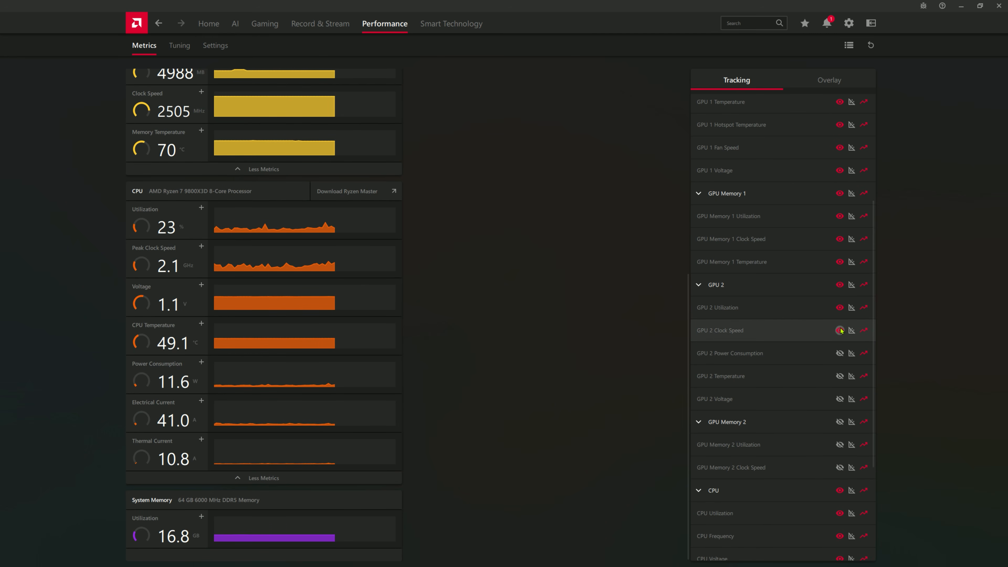
left_click(838, 241)
left_click(839, 195)
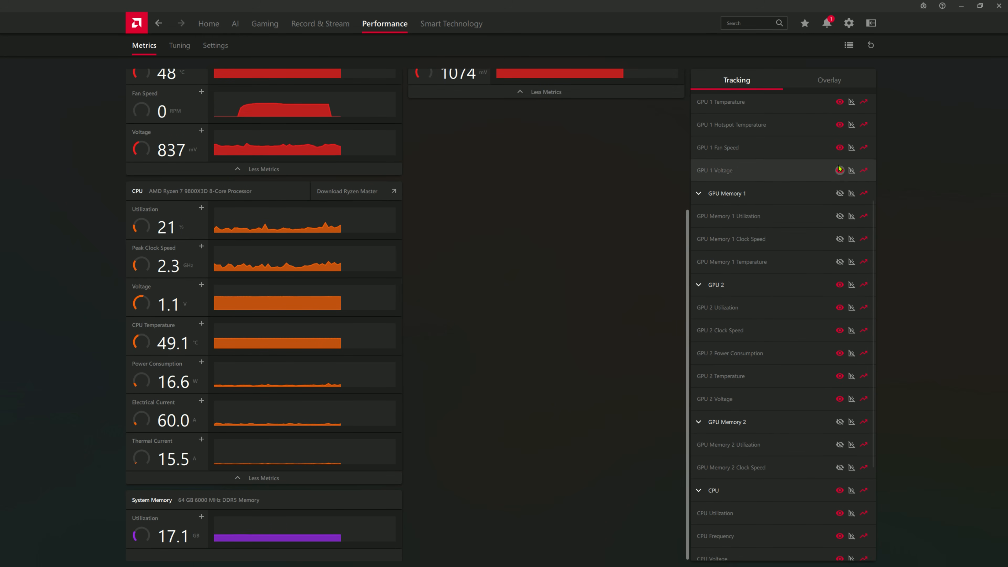
left_click(839, 125)
left_click(840, 102)
- Enable the overlay gauge and graph for the GPU 1 metrics, and disable it again
scroll(813, 195, "up", 5)
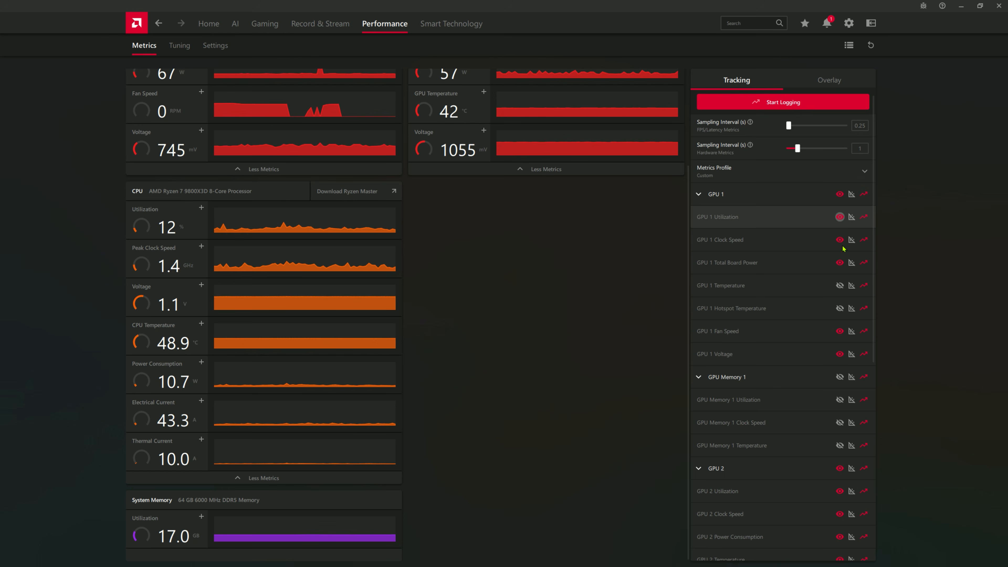
left_click(851, 194)
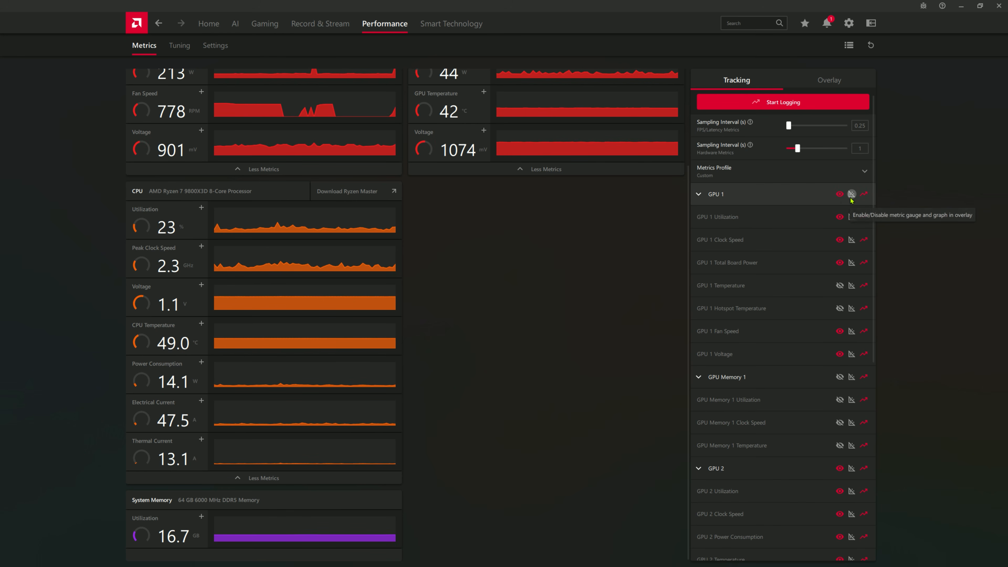
left_click(851, 197)
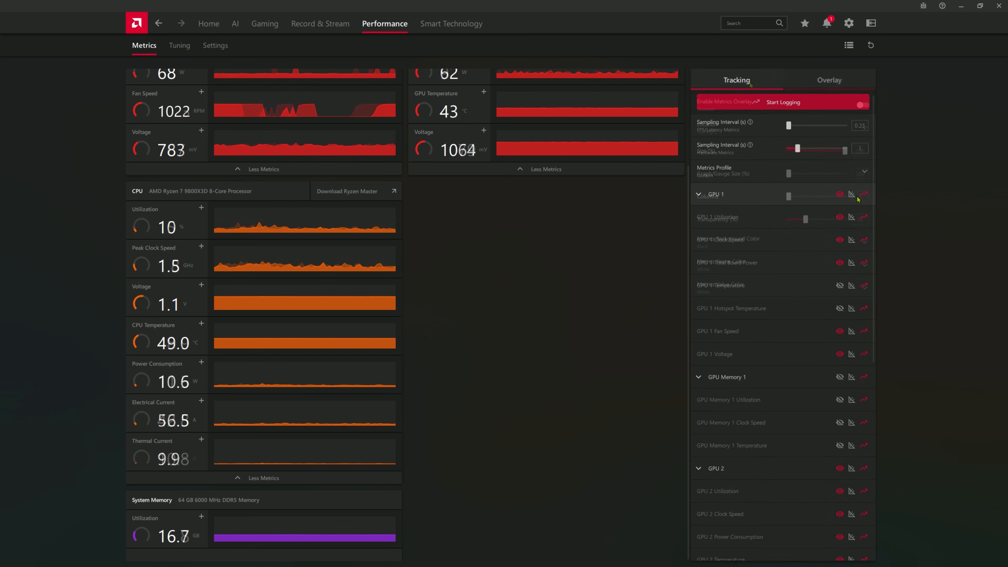
- Enable the metrics overlay and select Top Right as its location
left_click(825, 81)
left_click(863, 105)
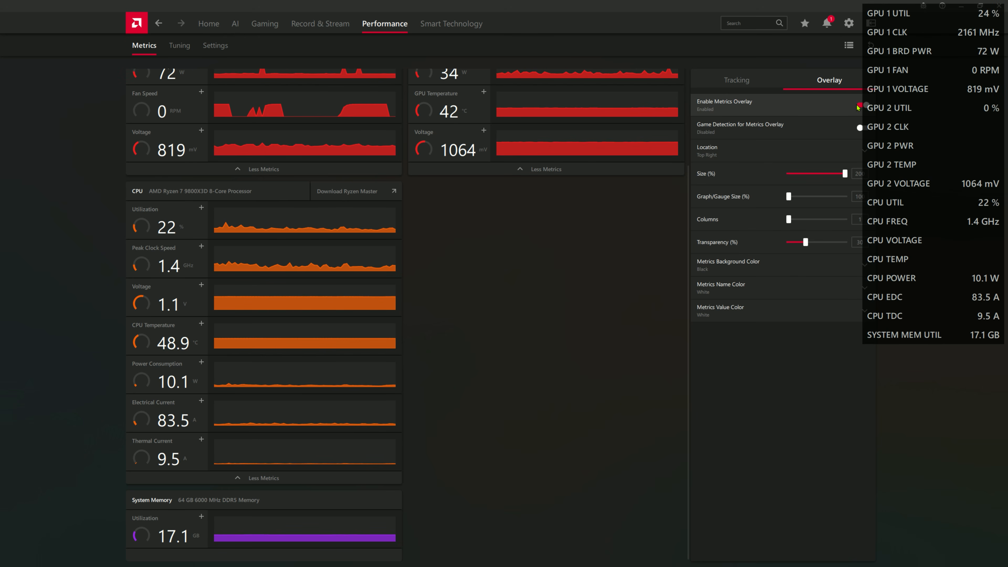
left_click(823, 154)
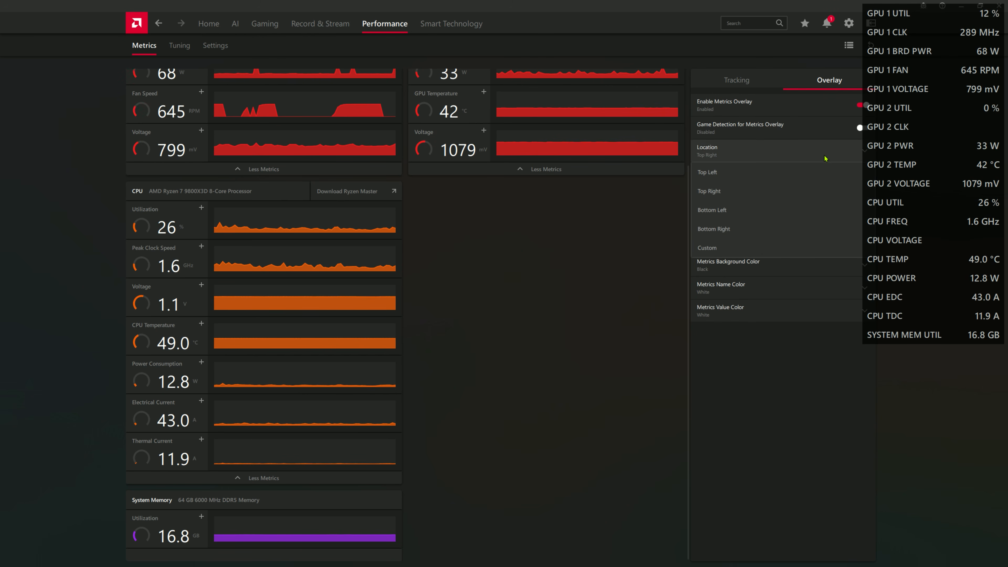
left_click(776, 191)
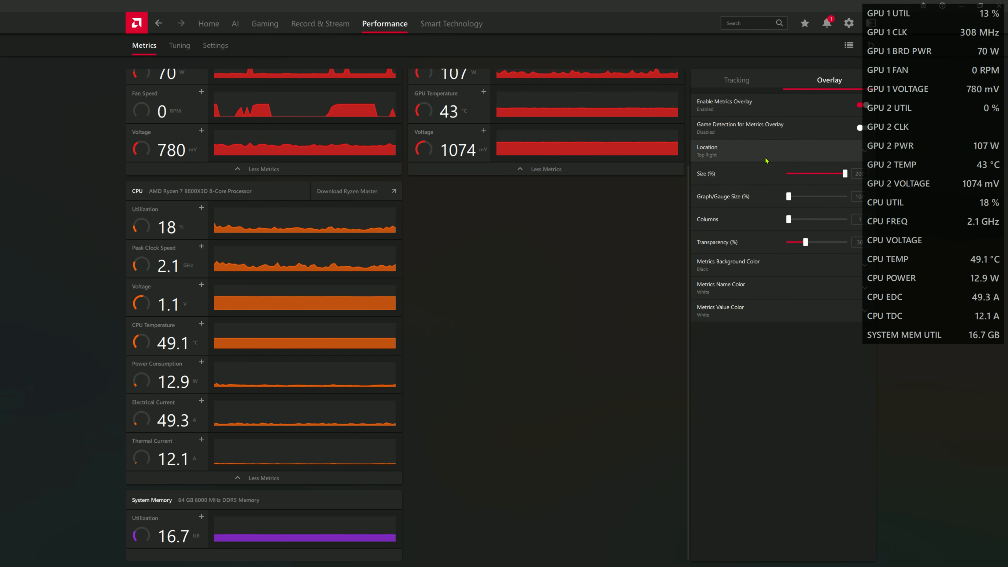
- Try the metrics overlay's Size, Graph/Gauge Size and Columns adjustments, leaving Size at its maximum
left_click(800, 175)
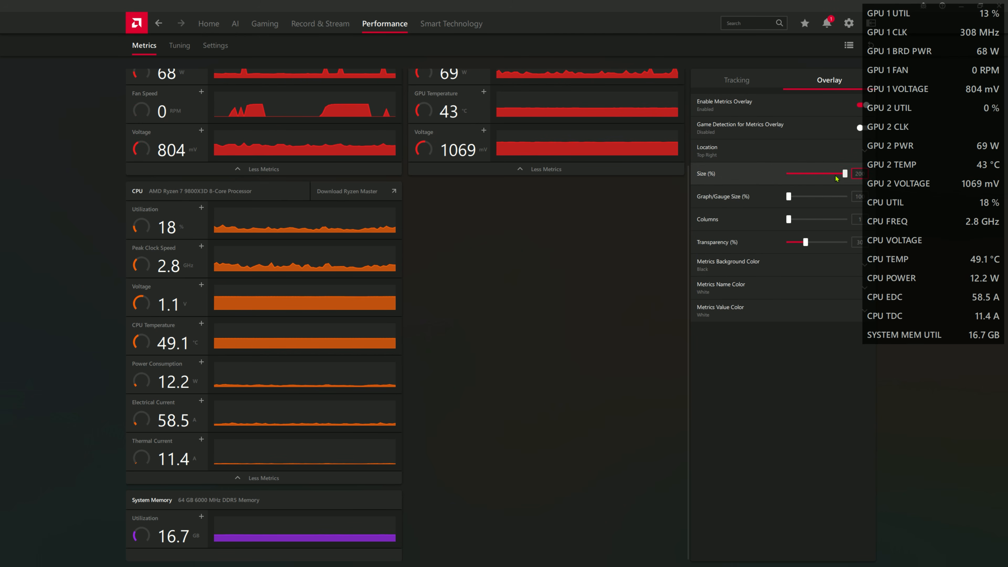
left_click_drag(802, 175, 846, 175)
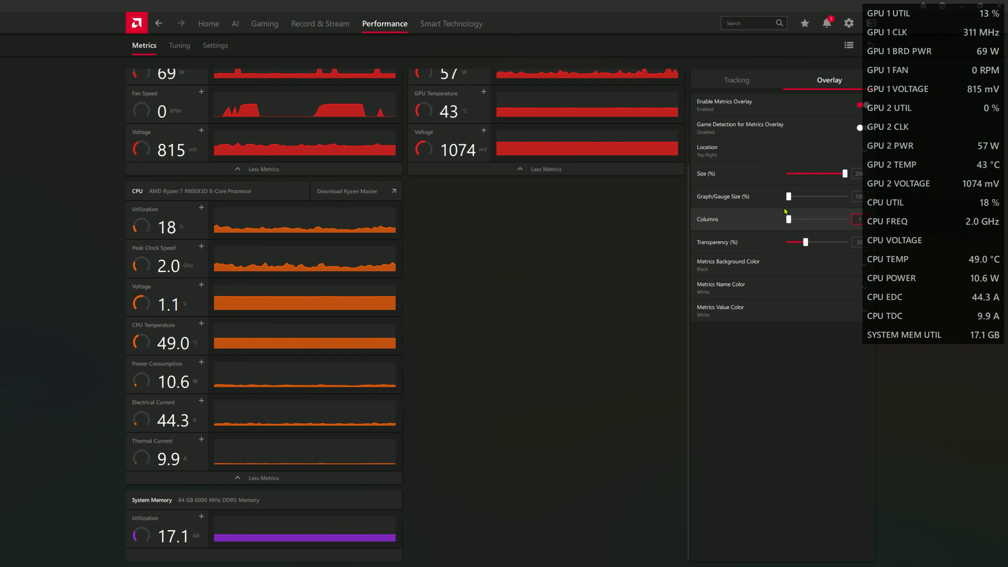
left_click_drag(789, 197, 788, 223)
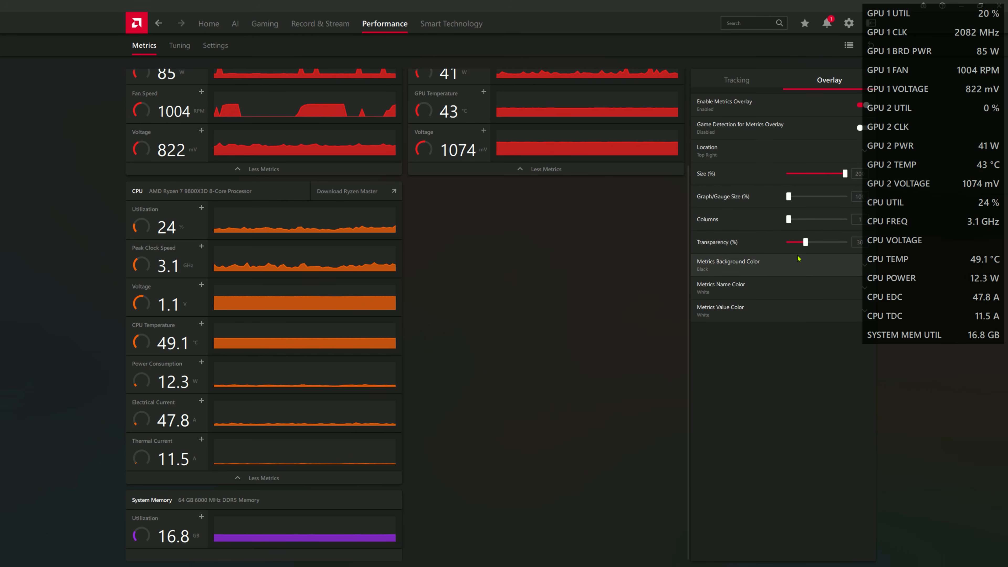
- Set the Radeon RX 9070 XT's tuning preset to Custom and accept the End-User License Agreement
left_click(179, 46)
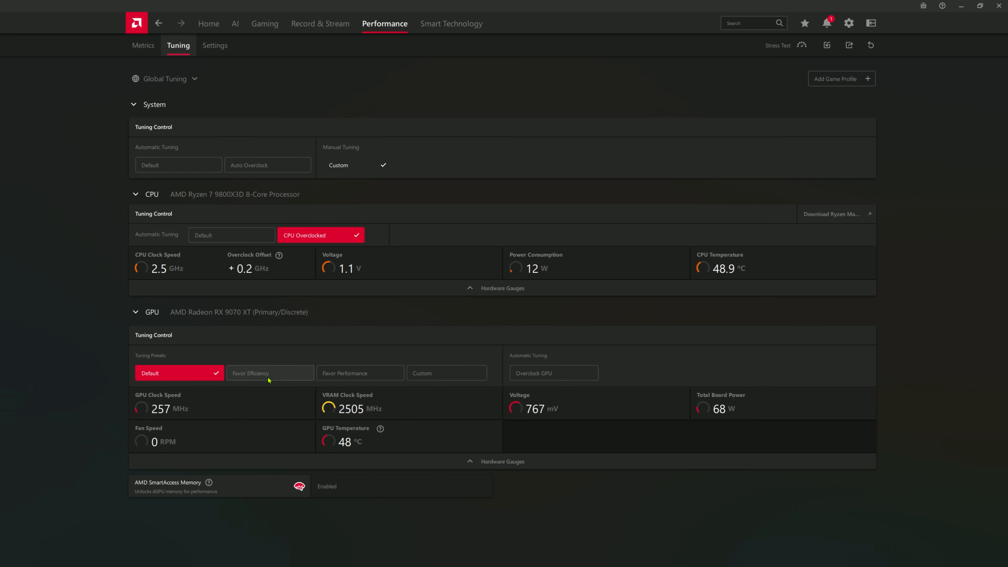
left_click(451, 373)
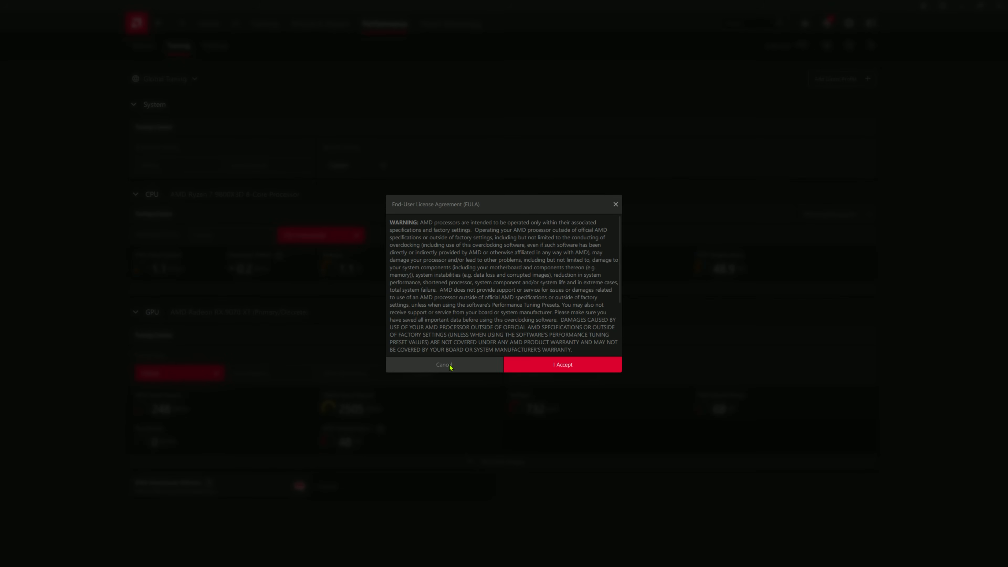
left_click(564, 364)
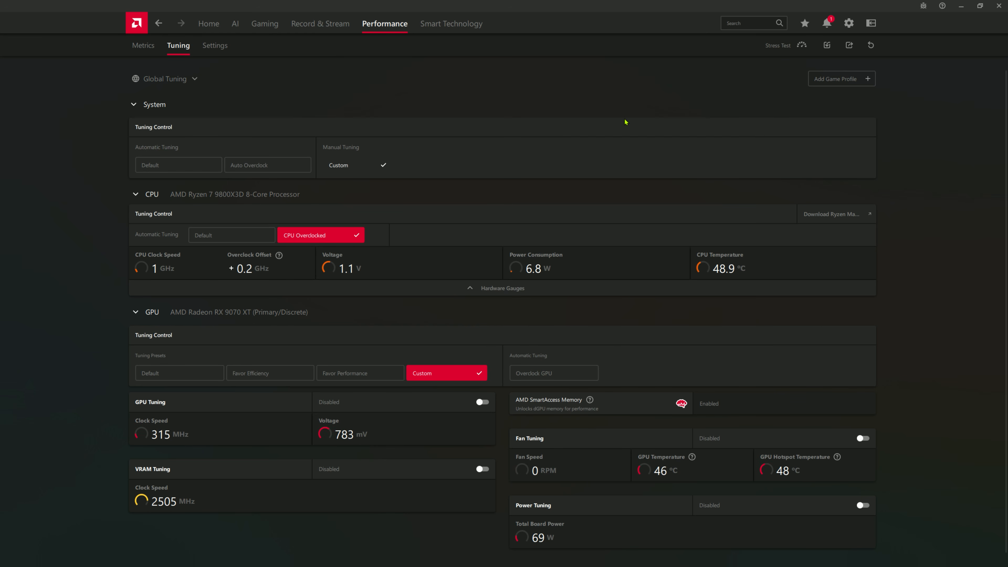
left_click(863, 80)
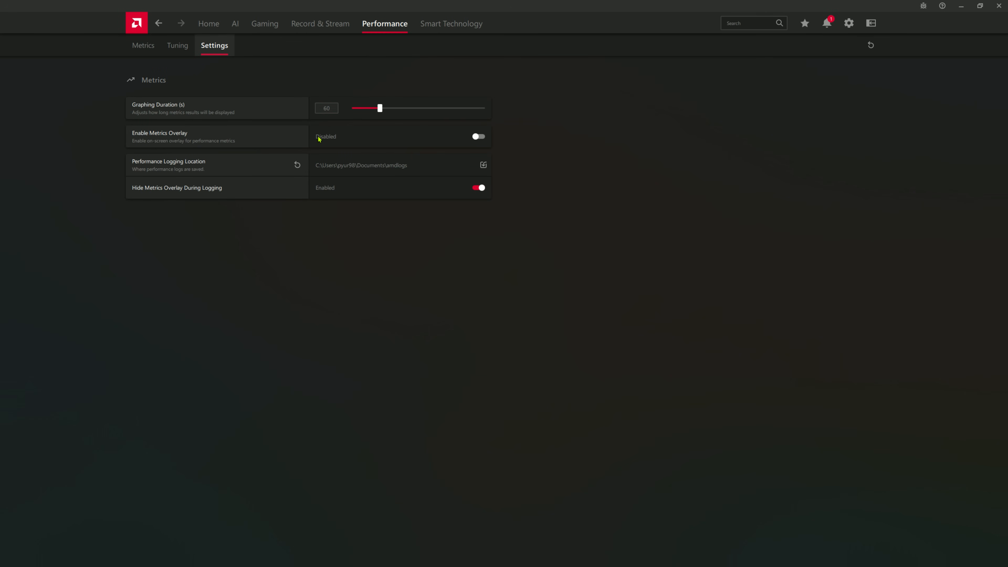
- Enable Metrics Overlay in the Performance settings, and disable it again
left_click(322, 137)
left_click(476, 136)
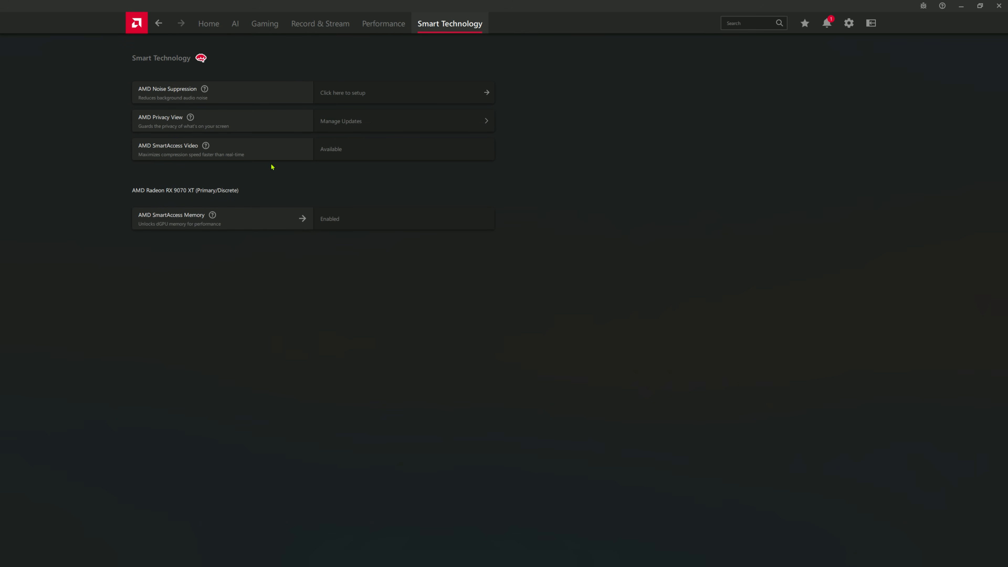
- Read the AMD Noise Suppression description, view its setup page, and return to the Smart Technology page
mouse_move(209, 93)
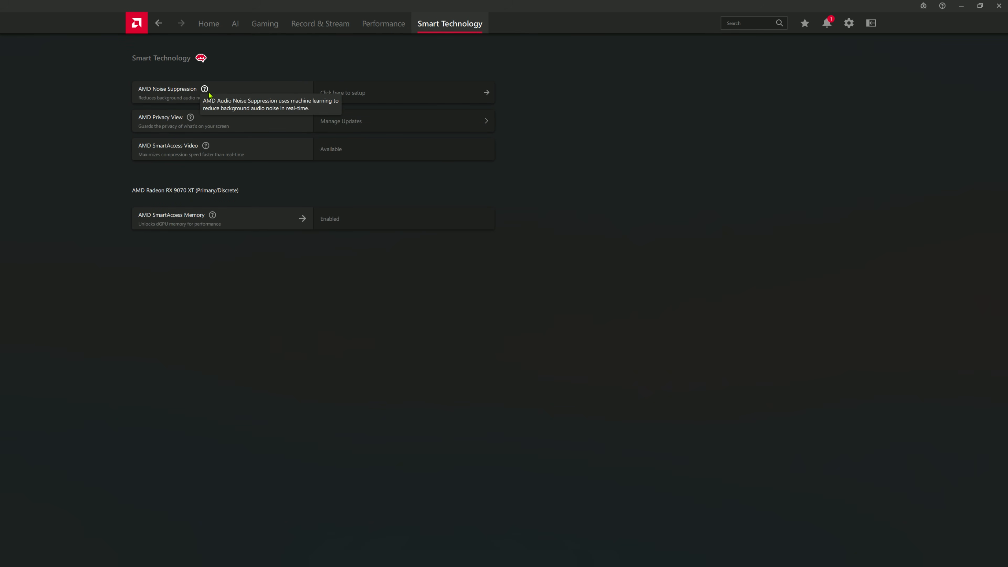
left_click(363, 98)
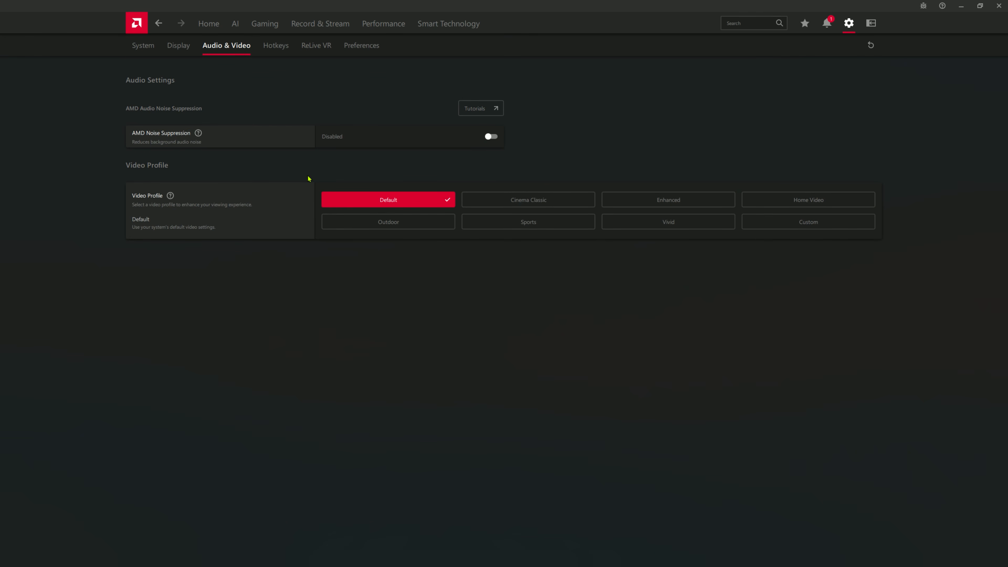
left_click(448, 23)
- Read the descriptions of AMD Privacy View, SmartAccess Video and SmartAccess Memory, and open the SmartAccess Memory setting
mouse_move(190, 118)
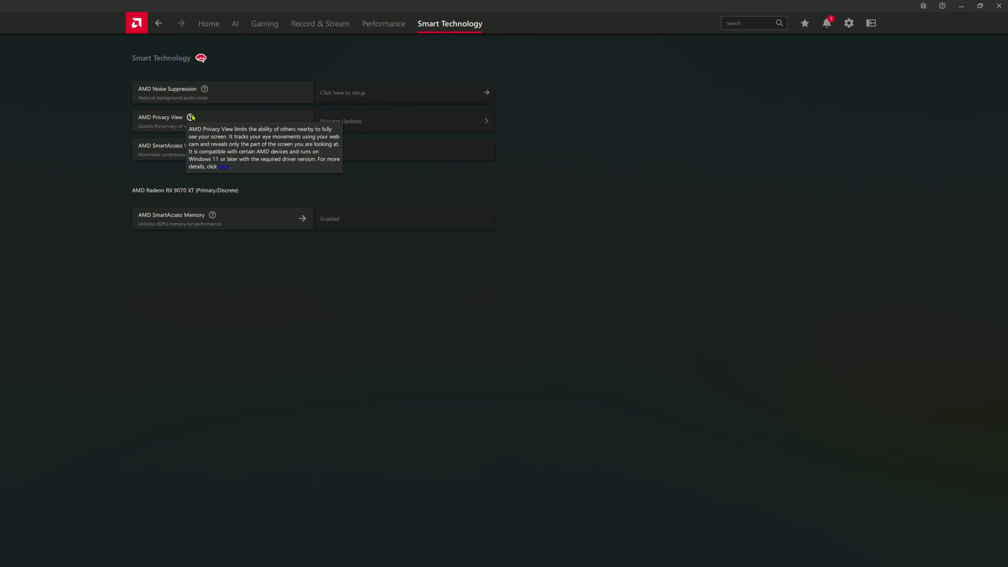
mouse_move(206, 146)
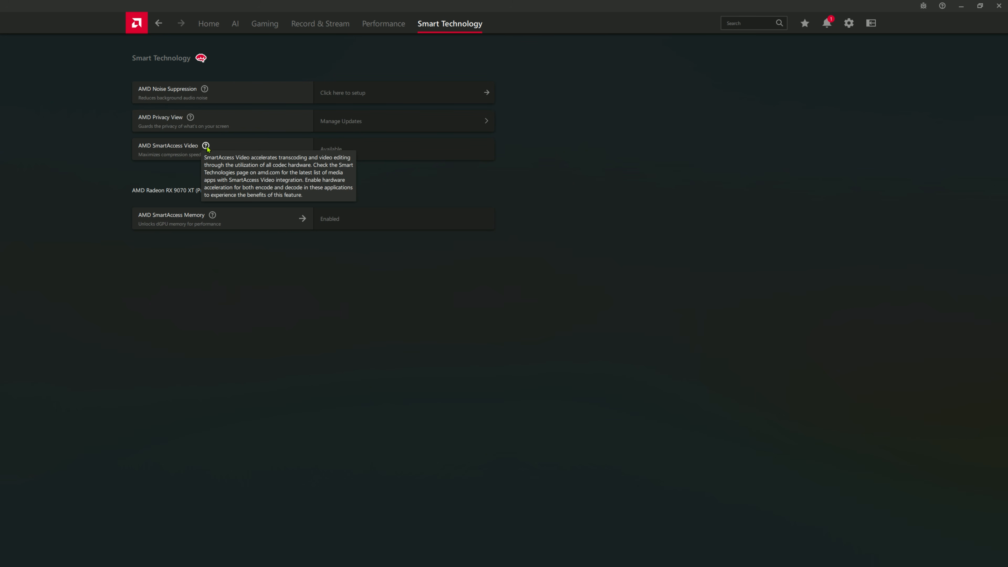
mouse_move(214, 216)
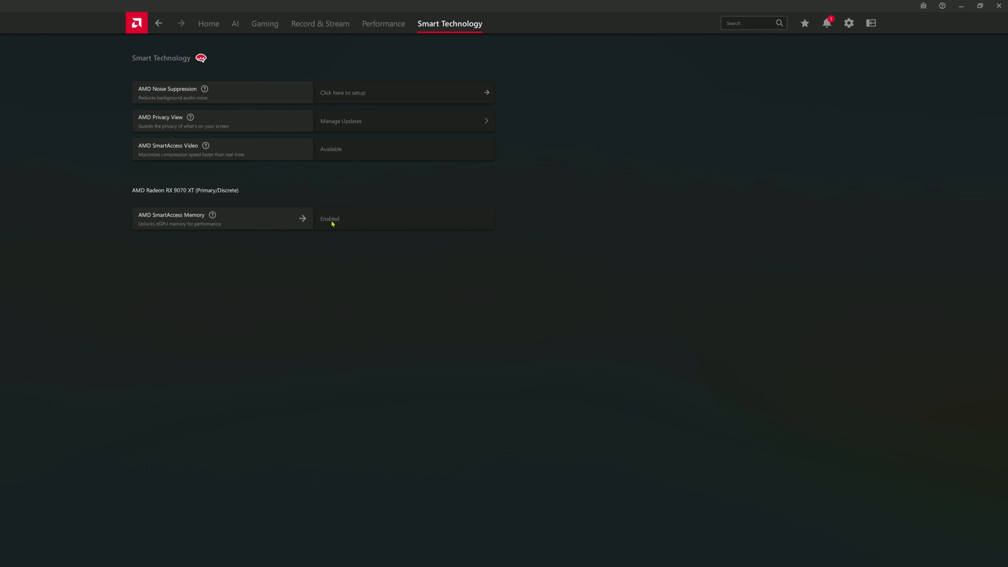
left_click(301, 218)
- Open the Factory Reset and Reset Game Stats prompts in the system settings, cancelling each without resetting anything
left_click(849, 26)
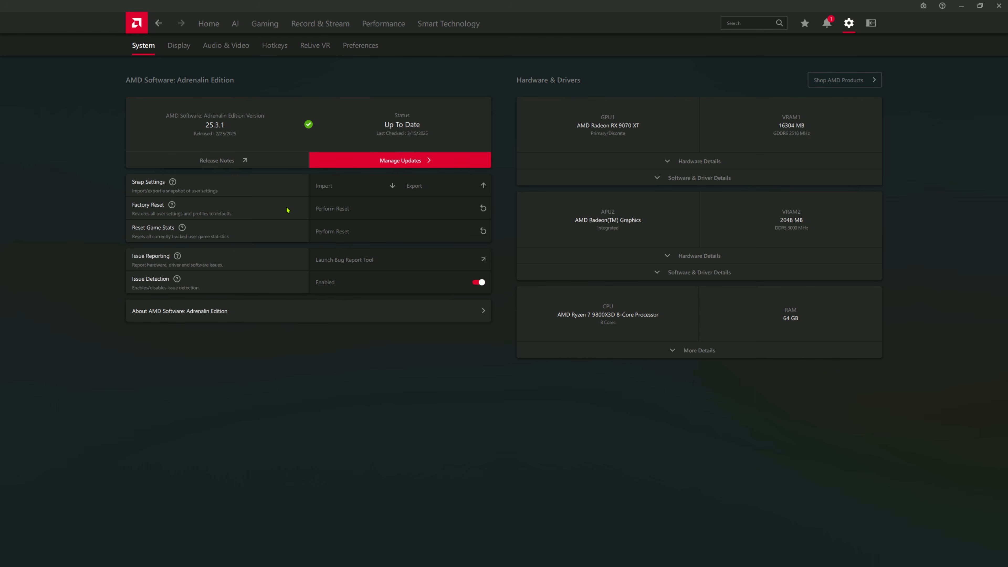
left_click(362, 215)
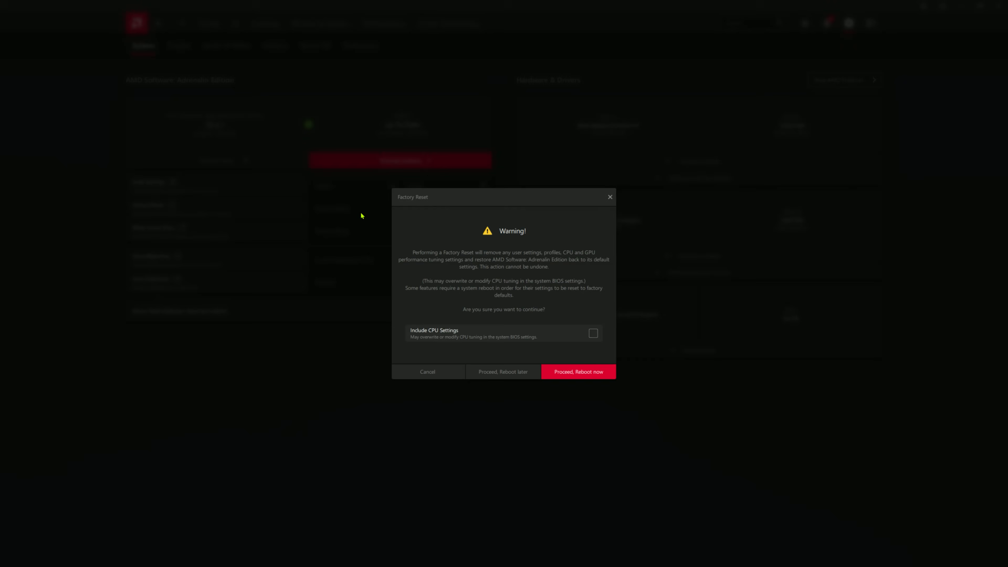
left_click(440, 377)
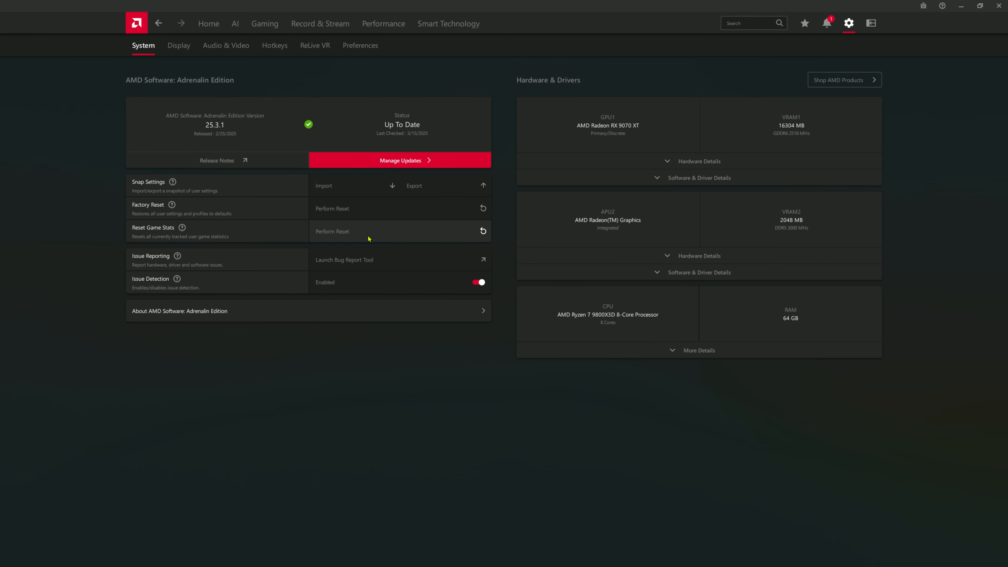
left_click(394, 235)
left_click(457, 344)
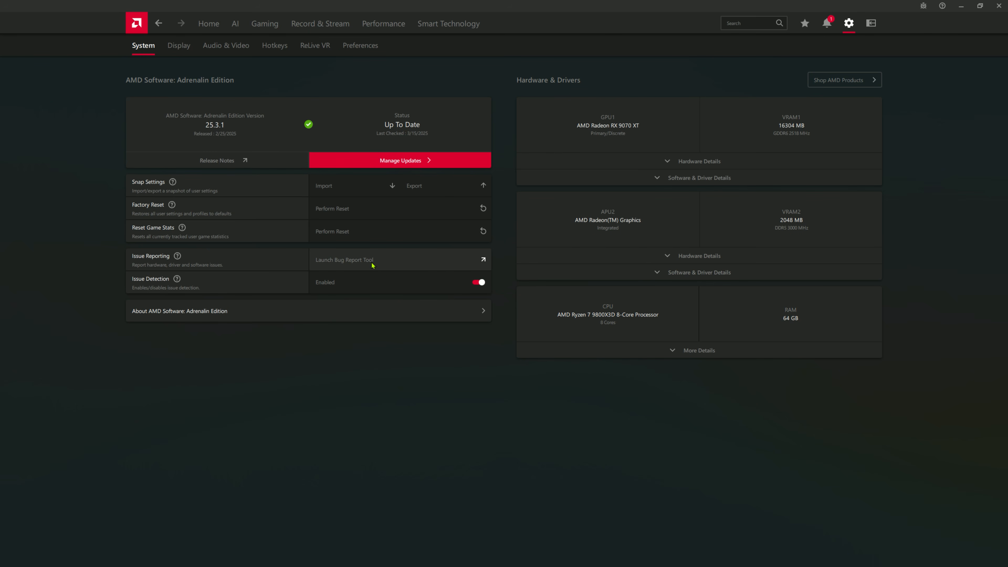
- View the AMD Bug Report Tool form and dismiss it without sending a report
left_click(391, 270)
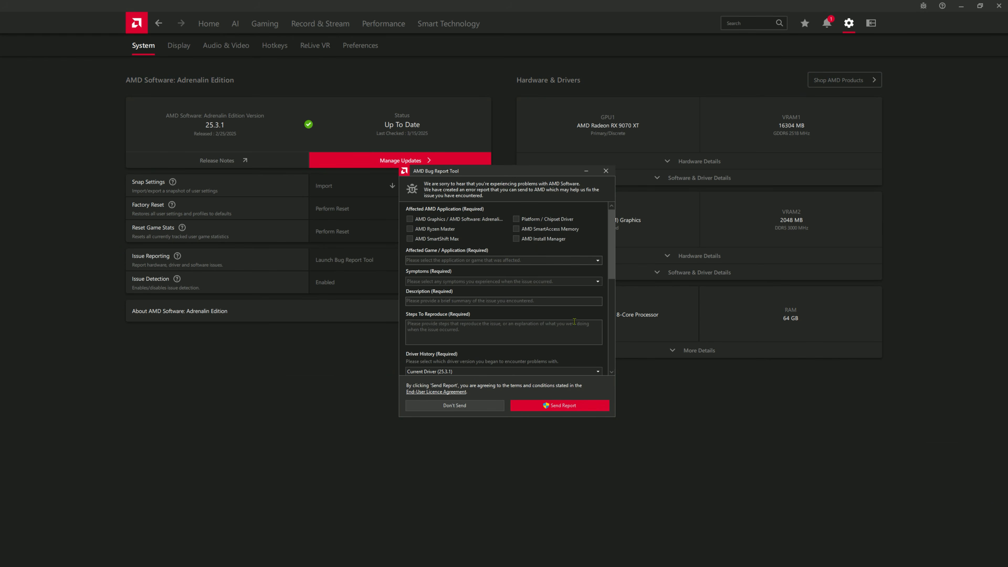
left_click(496, 405)
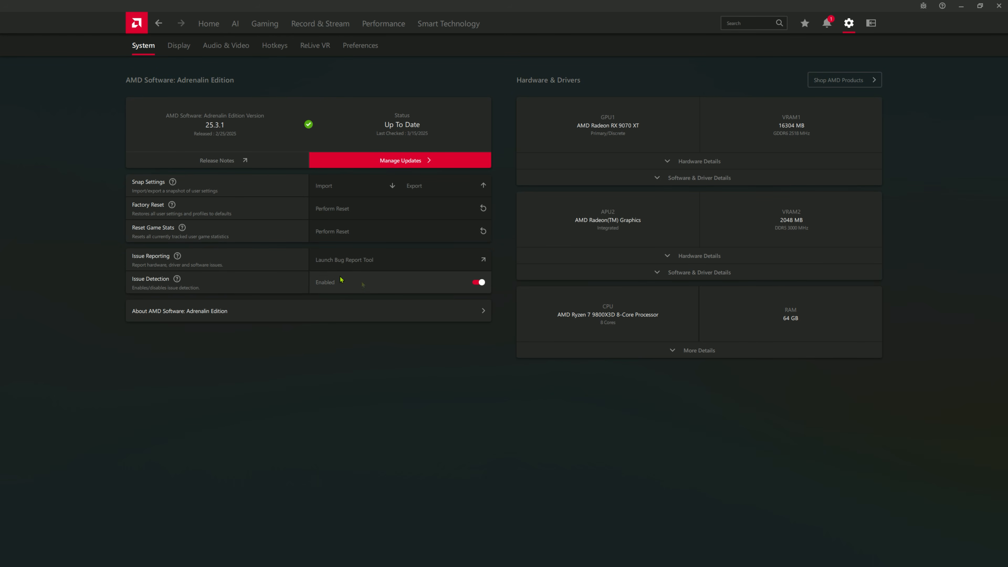
- Disable Issue Detection after reading its description, and view the About AMD Software: Adrenalin Edition information
mouse_move(177, 280)
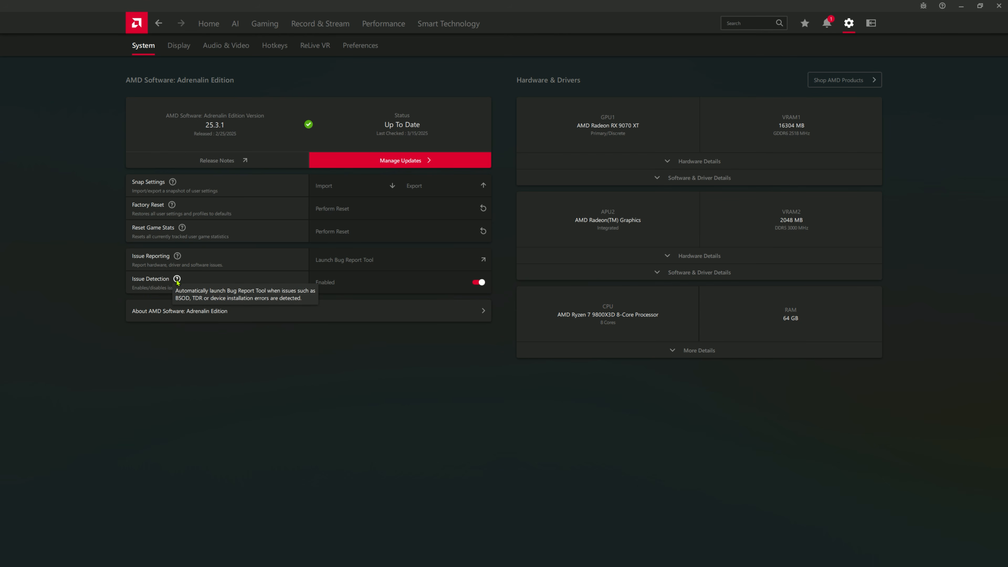
left_click(362, 287)
left_click(398, 316)
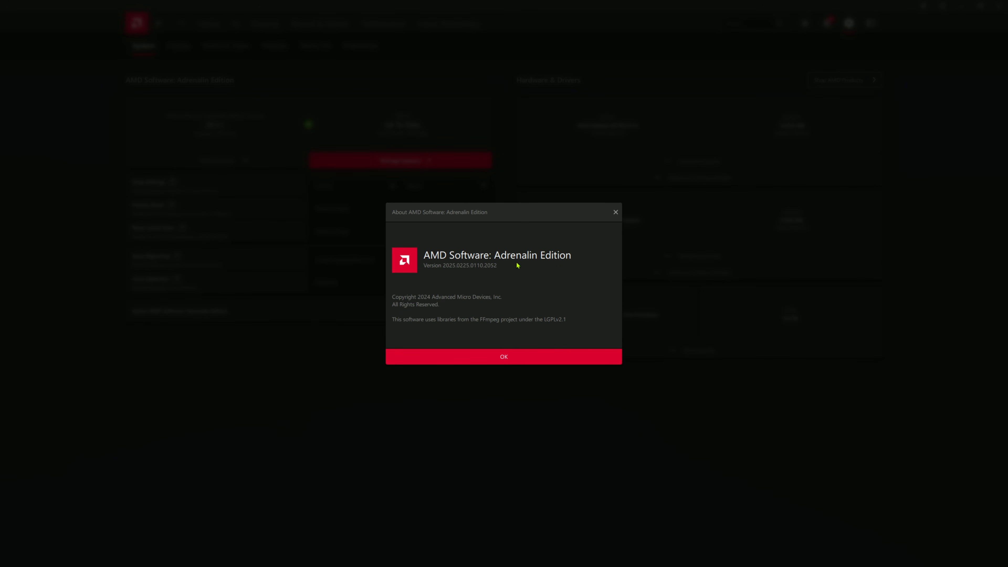
left_click(511, 356)
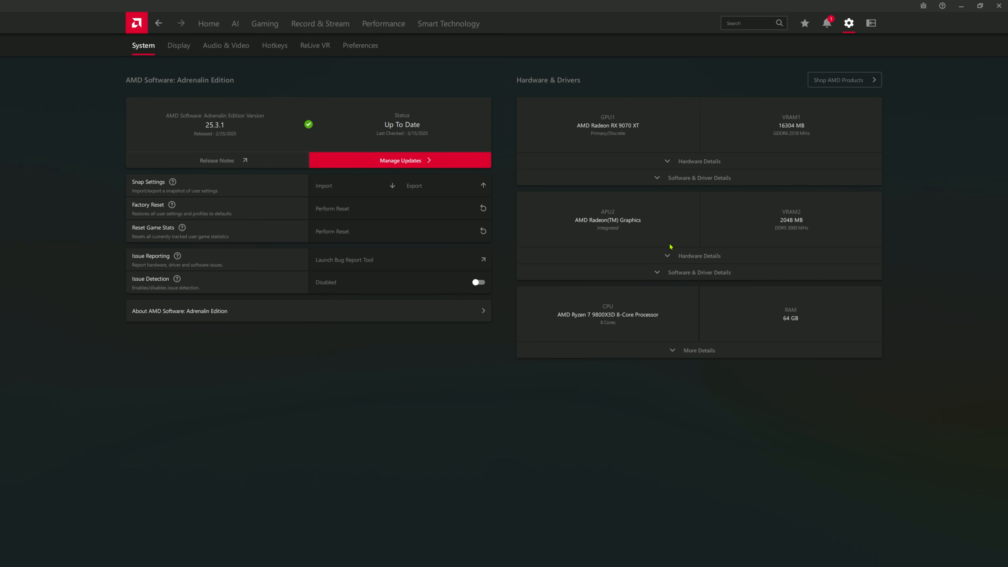
- Expand the Hardware Details and the Software & Driver Details of the Radeon RX 9070 XT
left_click(698, 161)
scroll(681, 299, "down", 3)
left_click(711, 375)
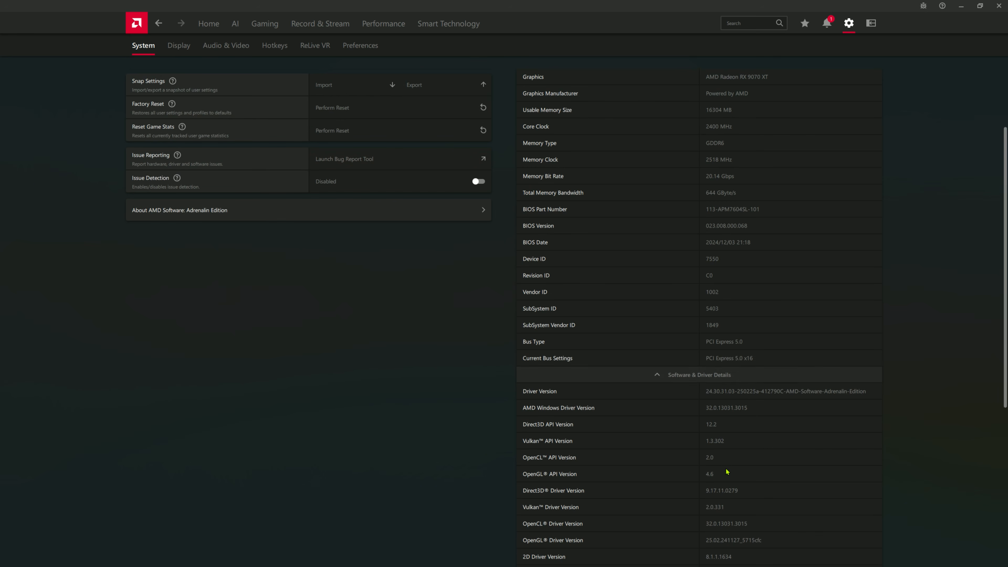
- Expand the hardware and driver details of the integrated AMD Radeon Graphics and the additional details of the Ryzen 7 9800X3D processor
scroll(727, 472, "down", 8)
left_click(722, 457)
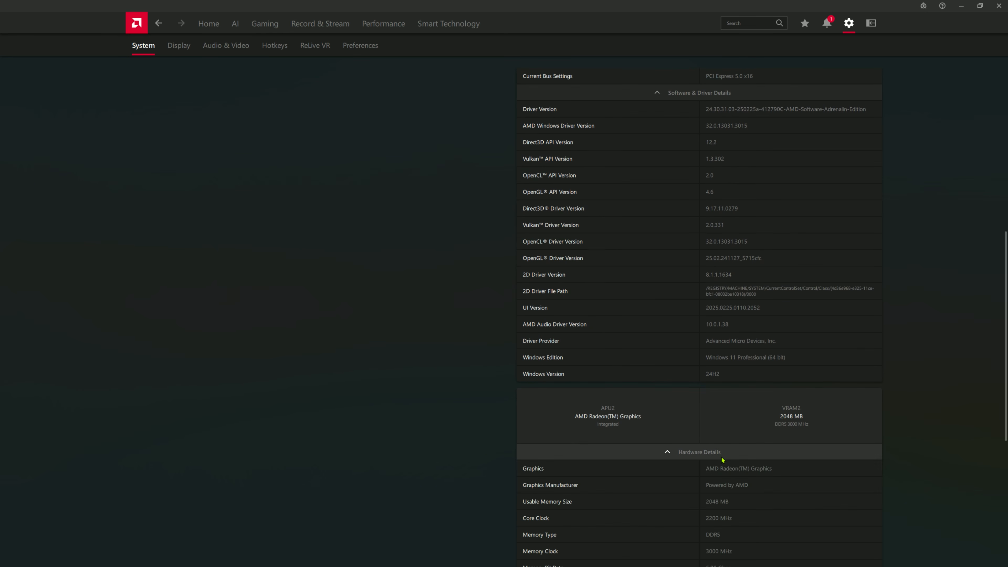
scroll(722, 461, "down", 8)
left_click(722, 471)
scroll(724, 465, "down", 4)
scroll(724, 462, "down", 5)
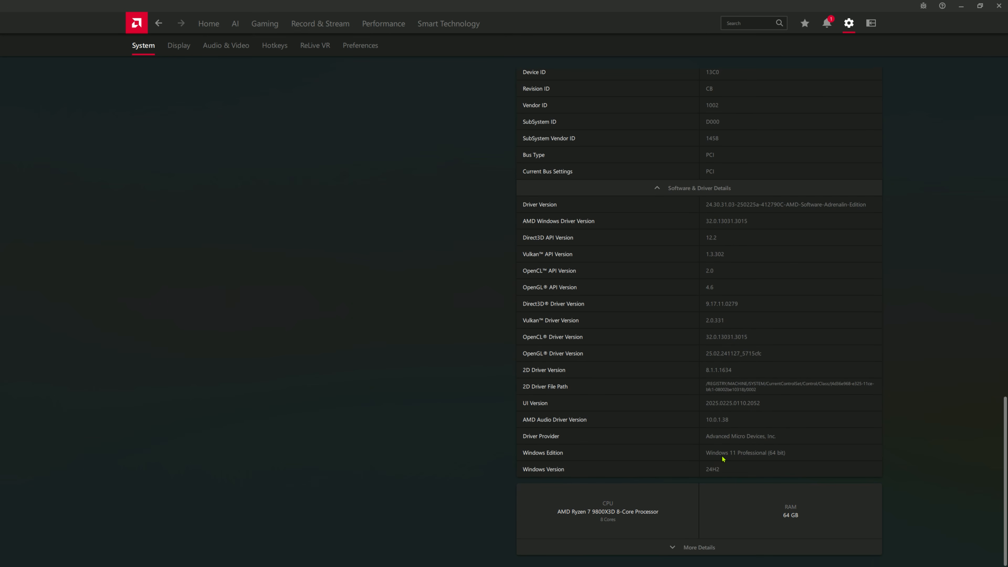
left_click(704, 546)
scroll(714, 511, "down", 2)
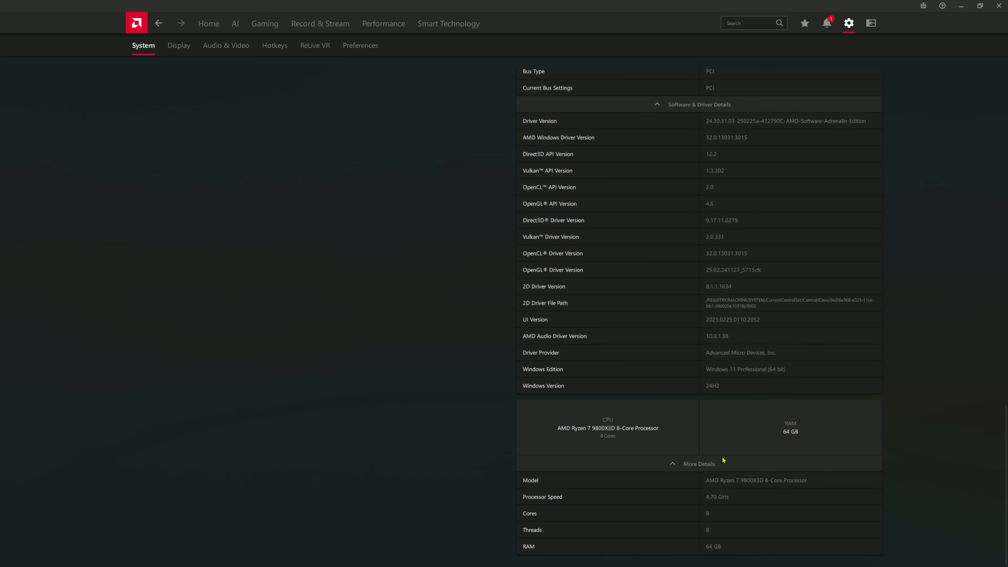
- Open the display settings, read the Virtual Super Resolution description and try enabling Virtual Super Resolution
left_click(178, 47)
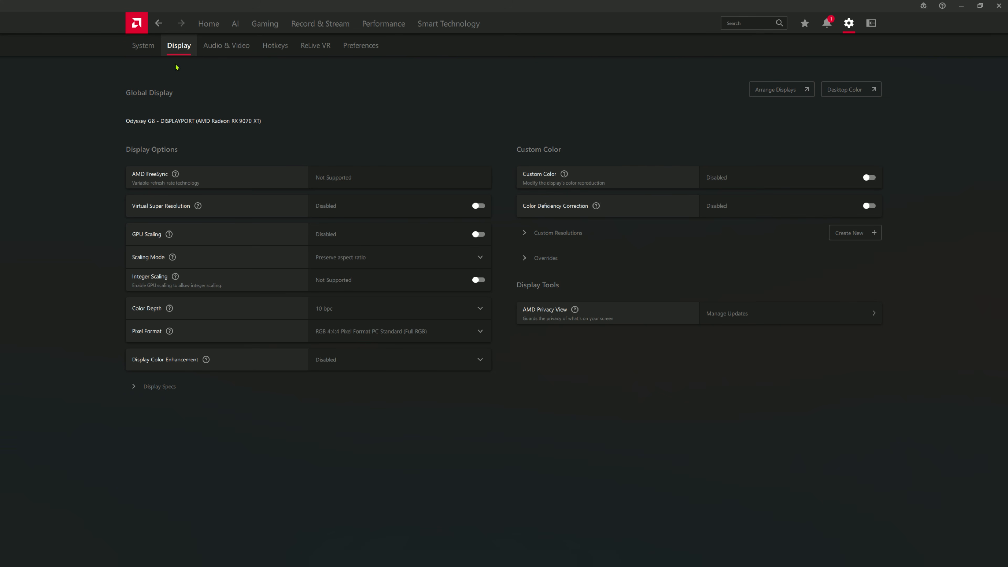
mouse_move(199, 207)
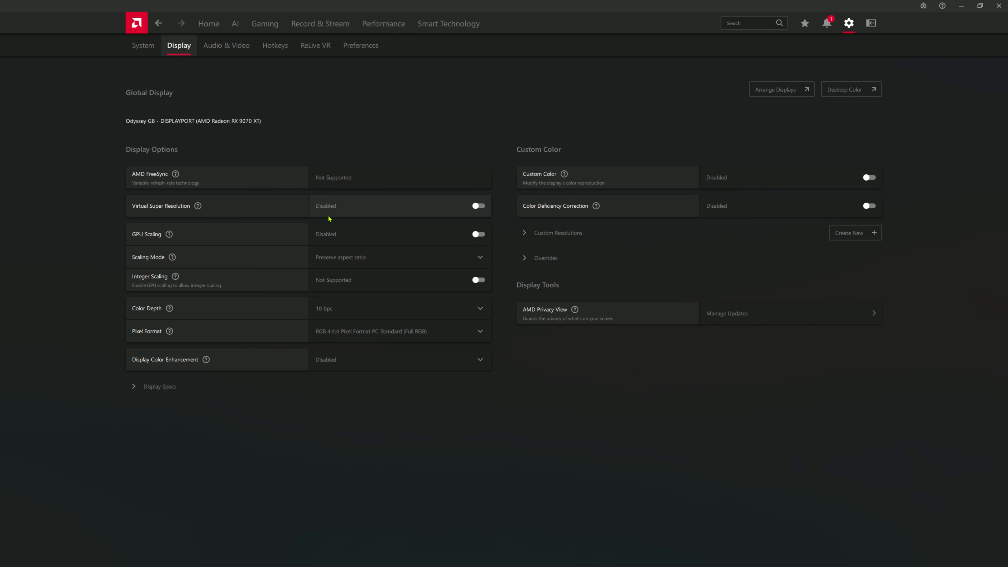
left_click(328, 216)
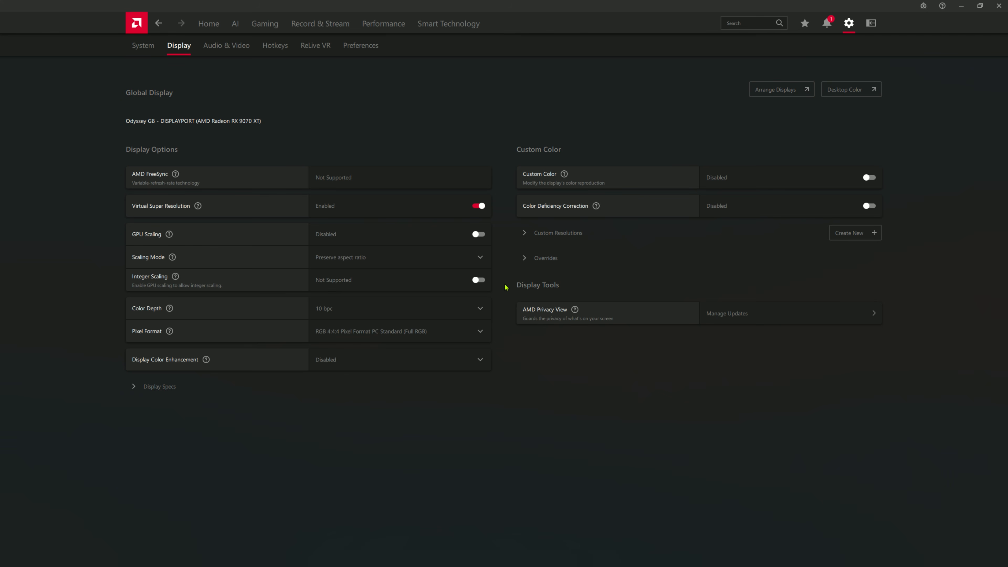
- Review the Color Depth and Pixel Format choices, keeping 10 bpc and RGB 4:4:4 Pixel Format PC Standard (Full RGB)
left_click(465, 316)
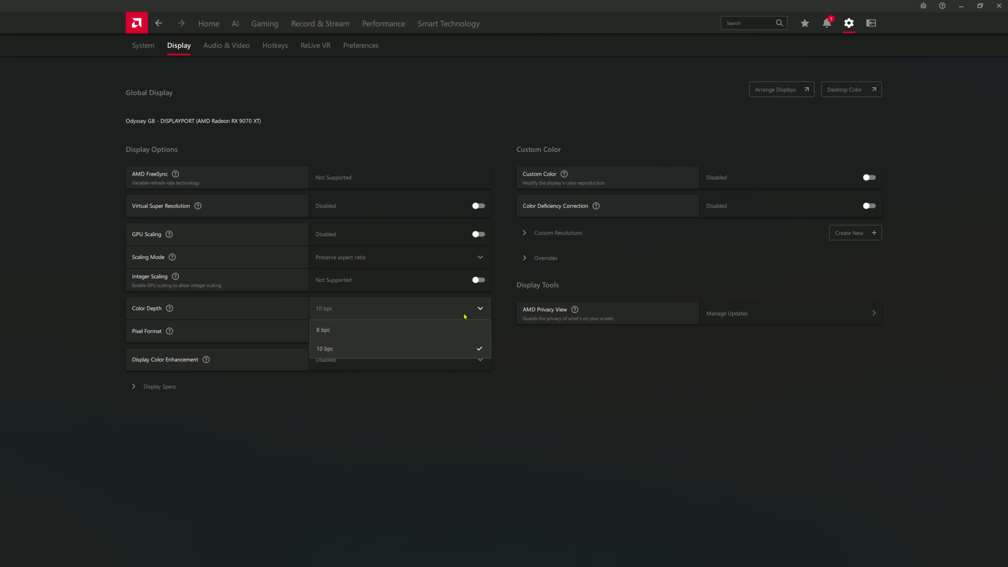
left_click(465, 317)
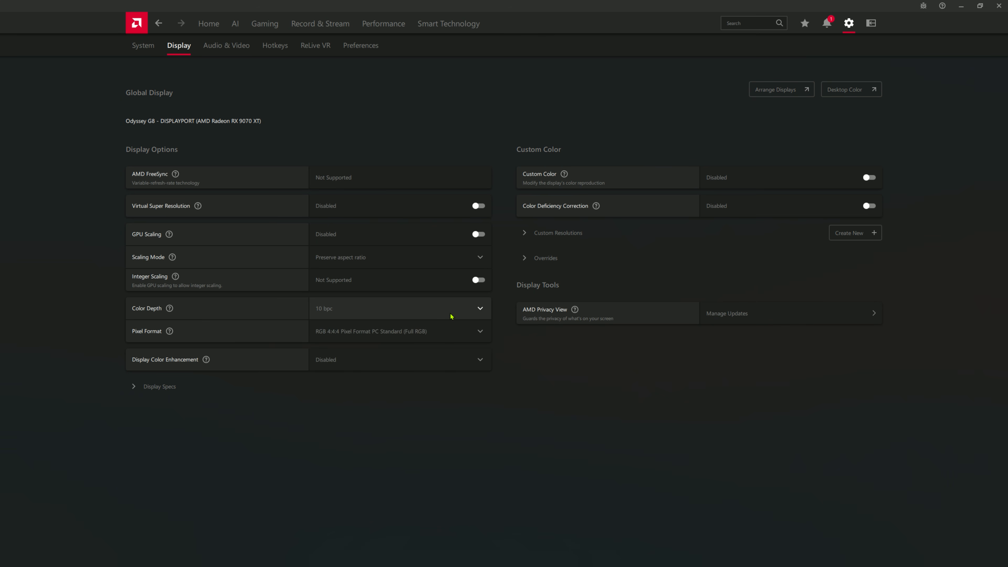
left_click(426, 336)
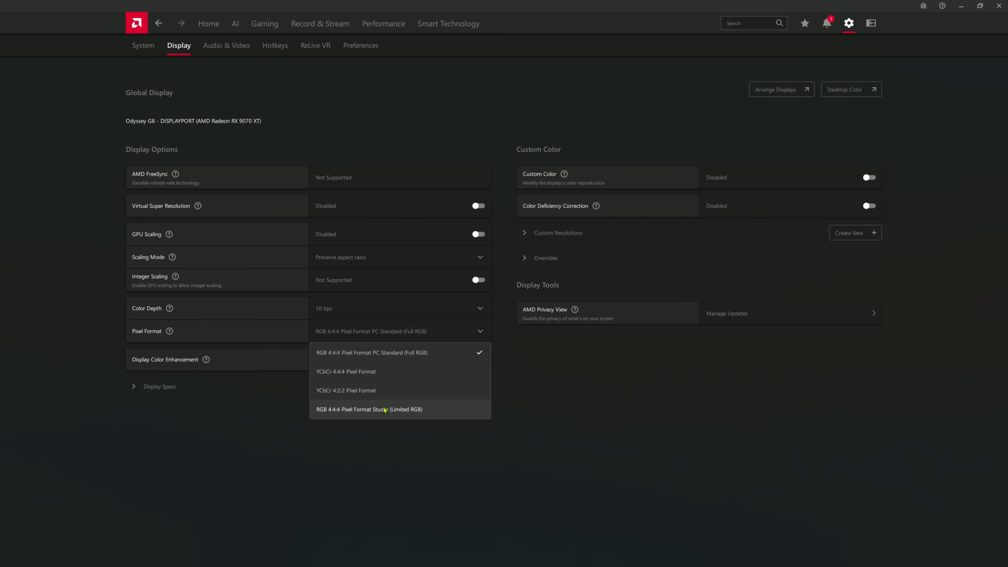
left_click(389, 349)
- Expand the Display Specs of the Odyssey G8 and examine its timing information
left_click(273, 395)
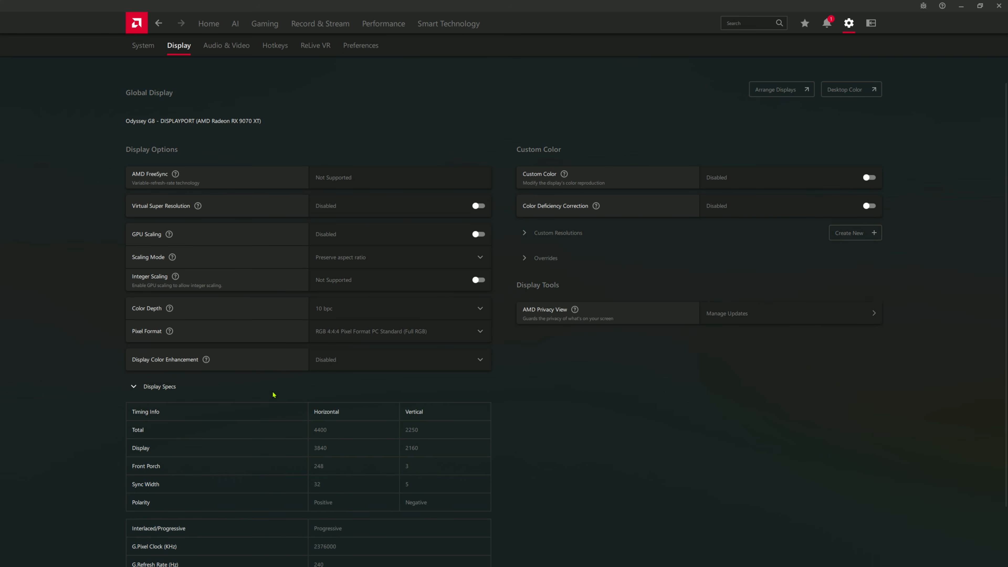
scroll(272, 416, "down", 3)
scroll(272, 416, "up", 3)
- Expand Custom Resolutions and Overrides, and view the New Custom Resolution form without creating one
left_click(566, 238)
left_click(850, 235)
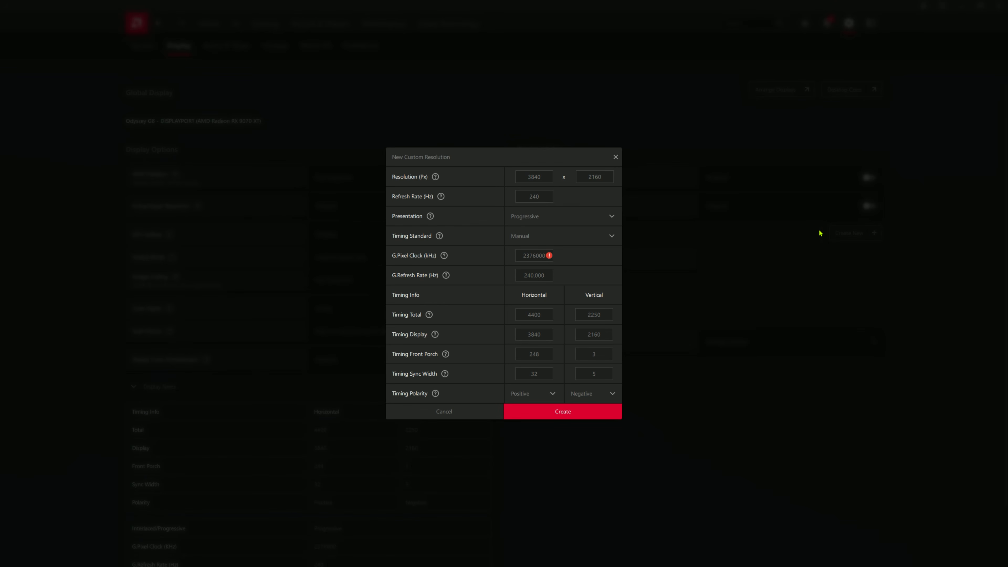
left_click(482, 415)
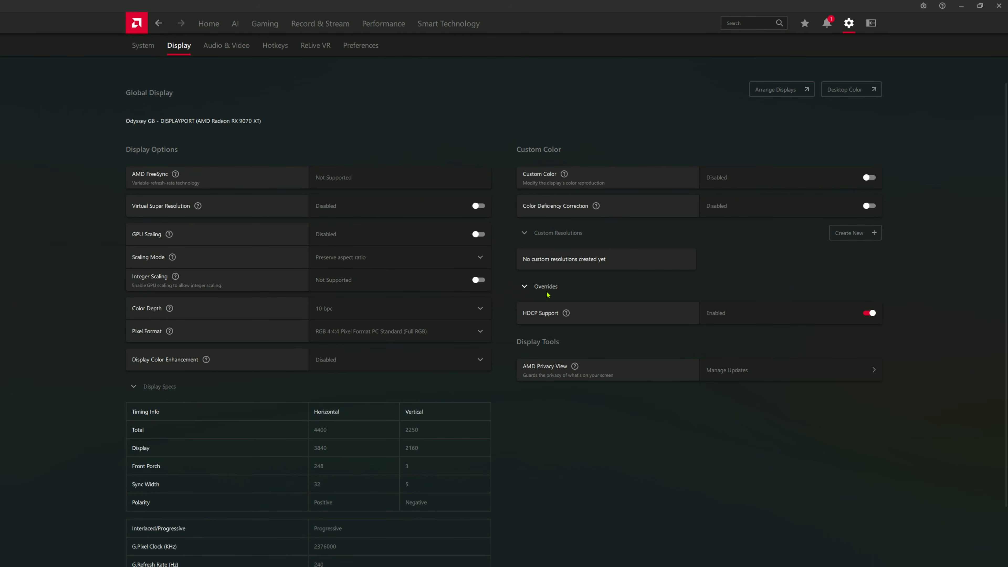
- View the audio and video settings and try enabling AMD Noise Suppression, skipping its setup guide
left_click(234, 47)
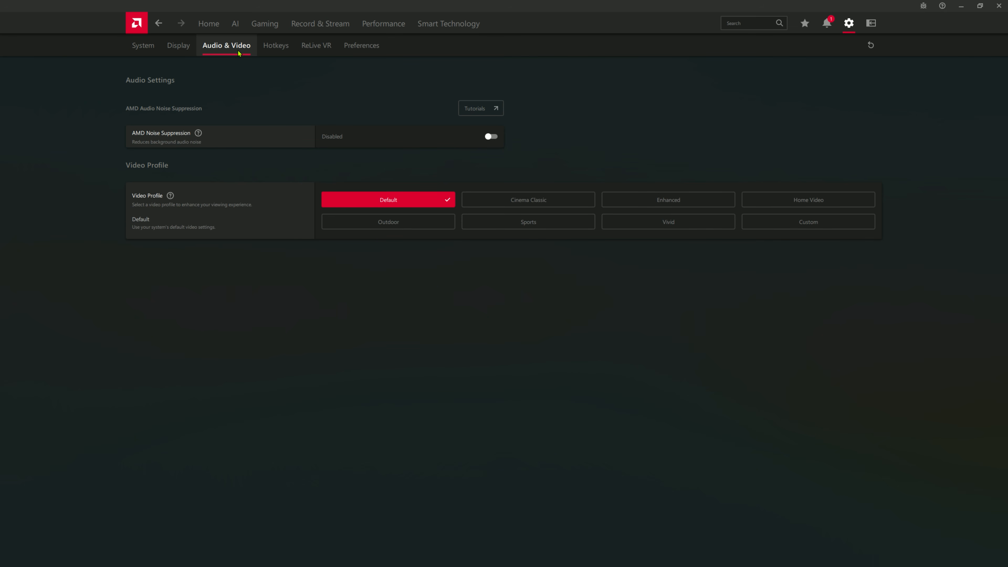
left_click(350, 132)
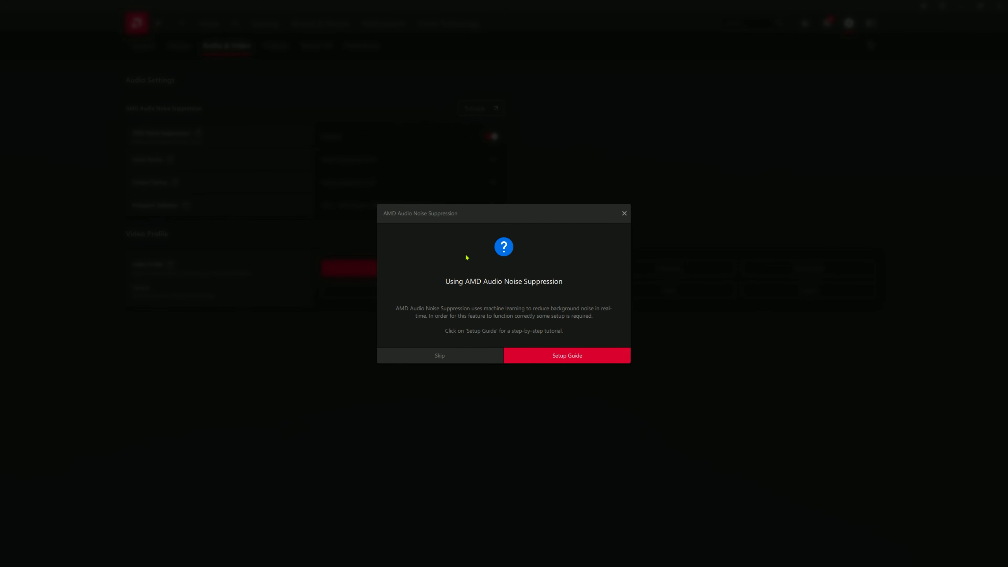
left_click(452, 353)
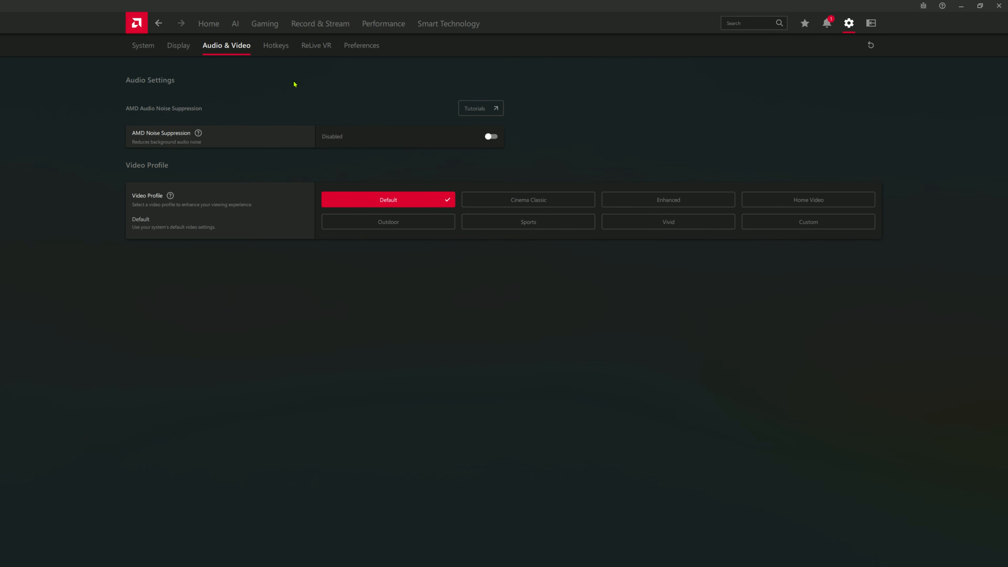
- Review the assigned hotkeys, from the general and display shortcuts to the recording and streaming ones
left_click(282, 53)
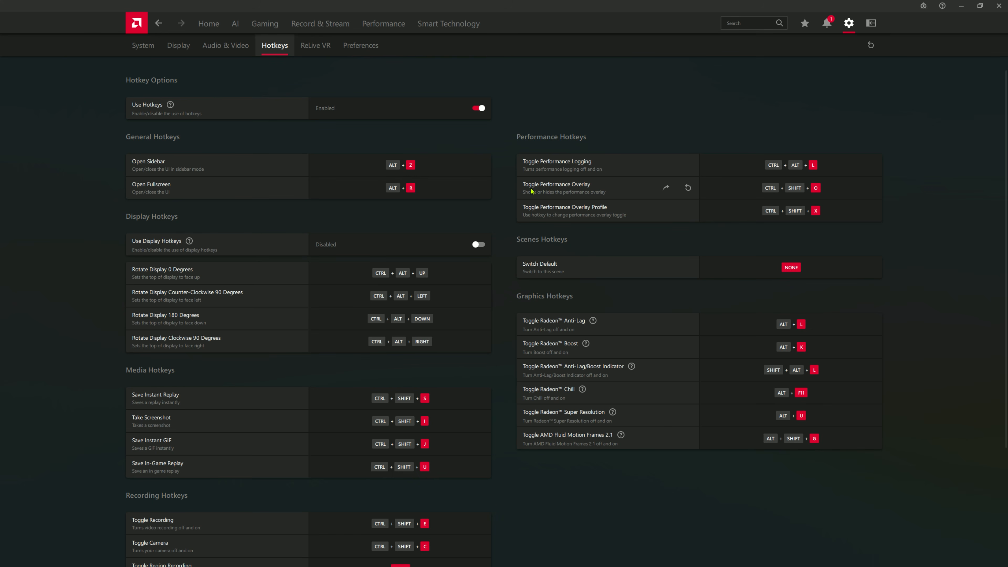
scroll(544, 191, "down", 4)
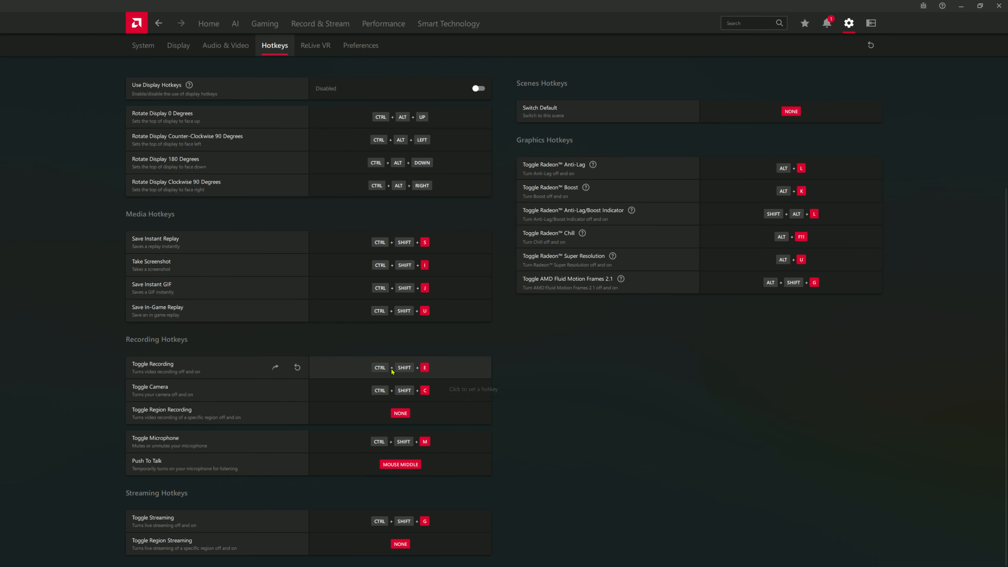
scroll(520, 367, "up", 4)
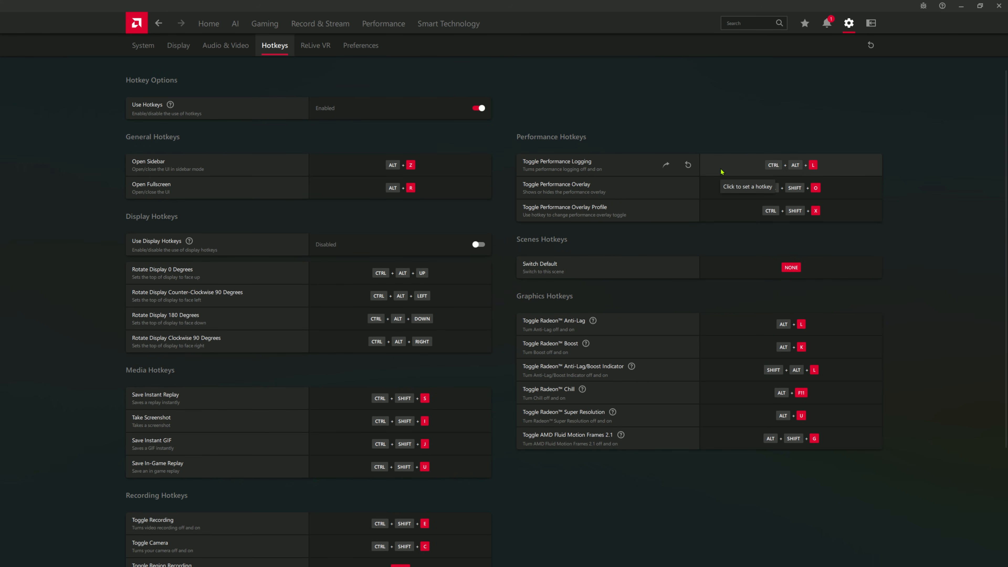
- View the ReLive VR page and the general preferences, reading the AMD User Experience Program and AMD Image Inspector descriptions
left_click(320, 48)
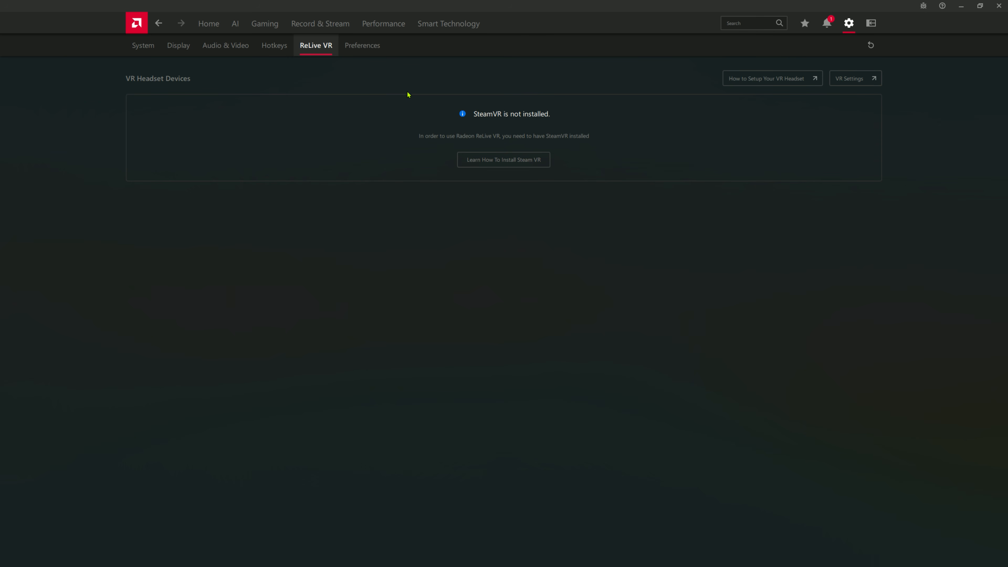
left_click(367, 54)
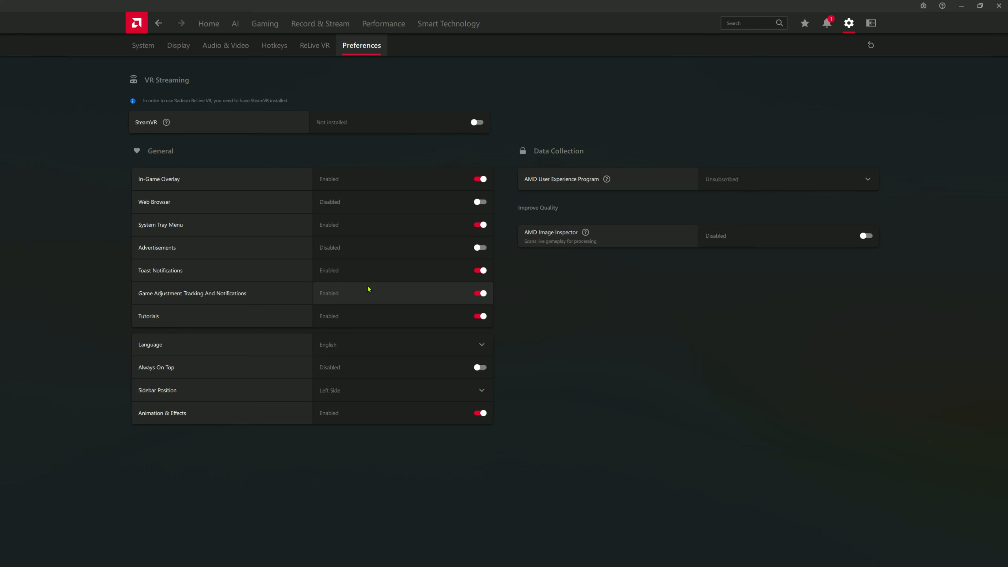
mouse_move(606, 179)
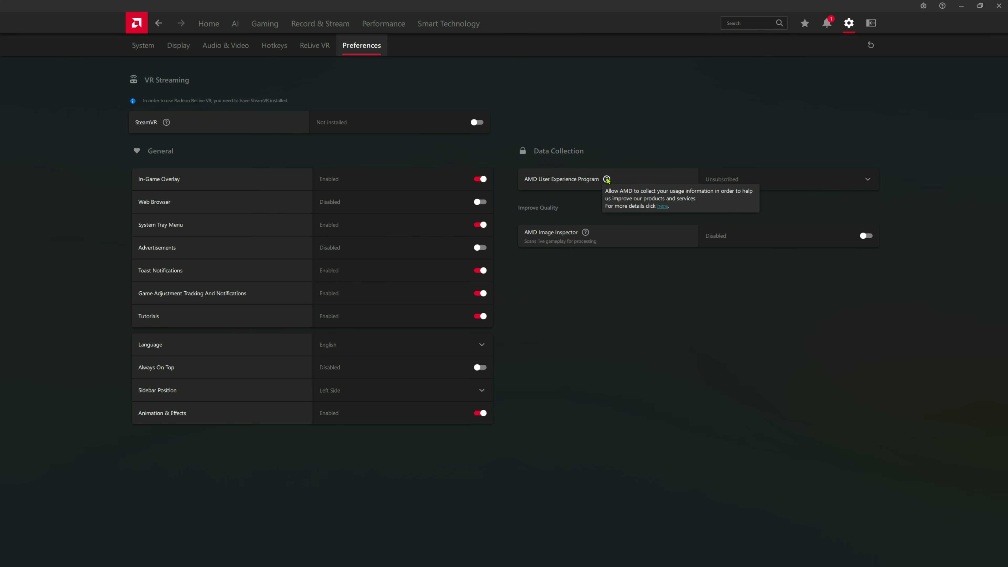
mouse_move(586, 233)
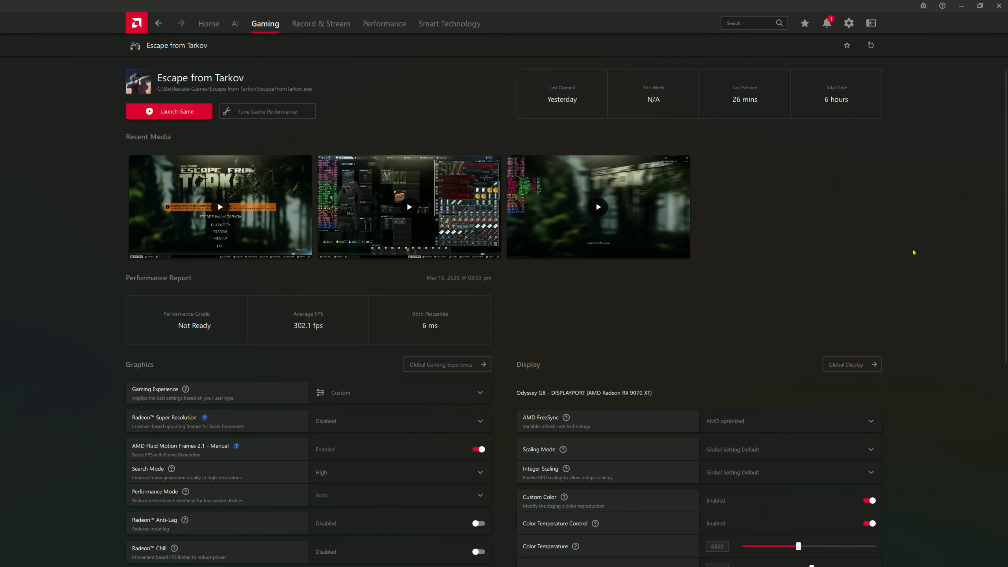
- Examine the graphics, advanced and custom color settings in the Escape from Tarkov game profile
scroll(773, 276, "down", 3)
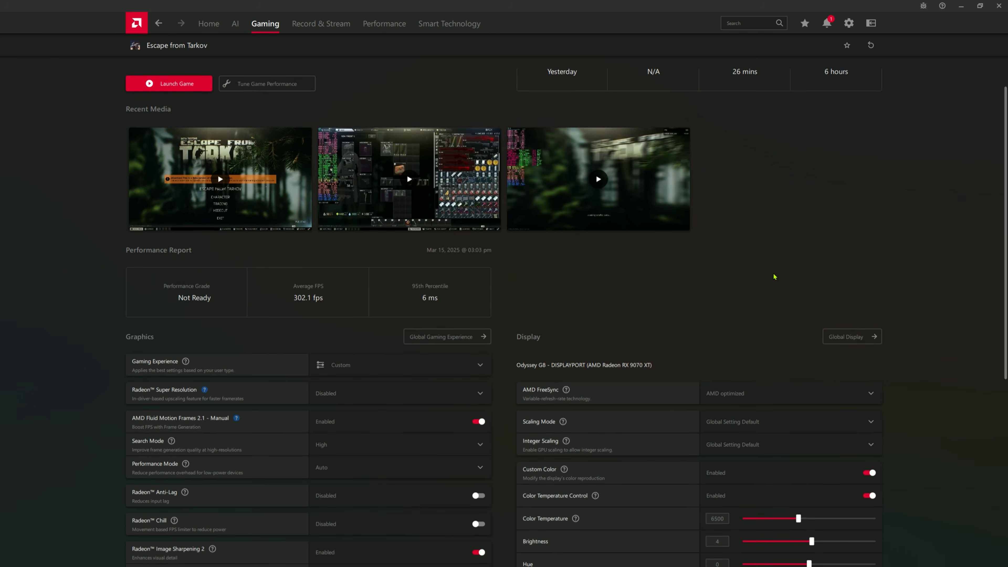
scroll(774, 275, "down", 5)
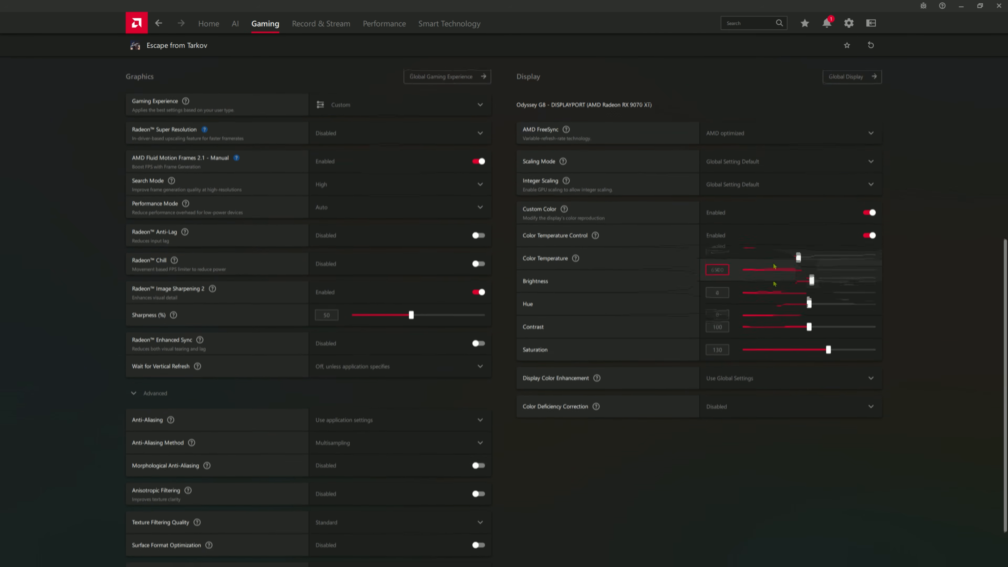
scroll(774, 274, "up", 1)
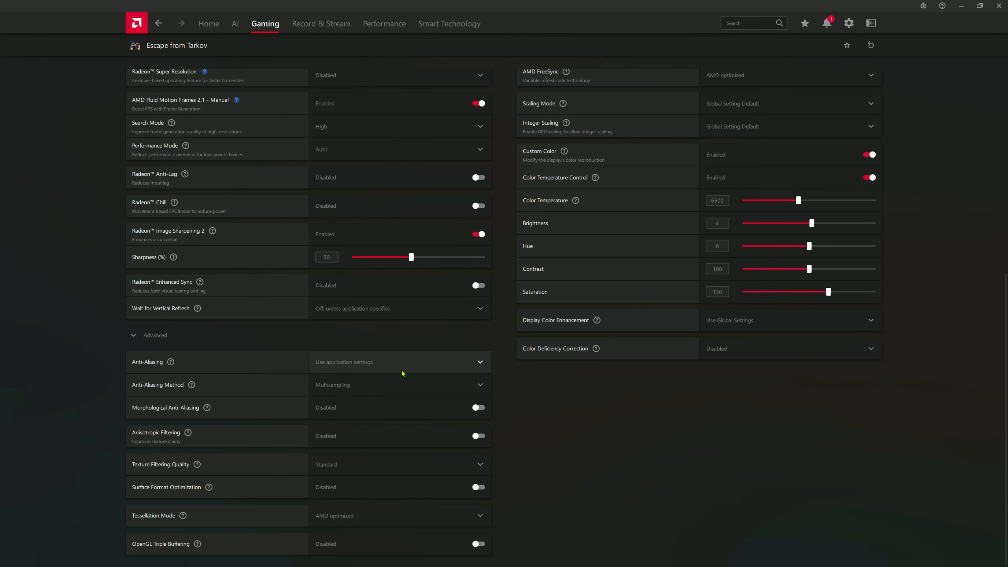
scroll(636, 396, "up", 9)
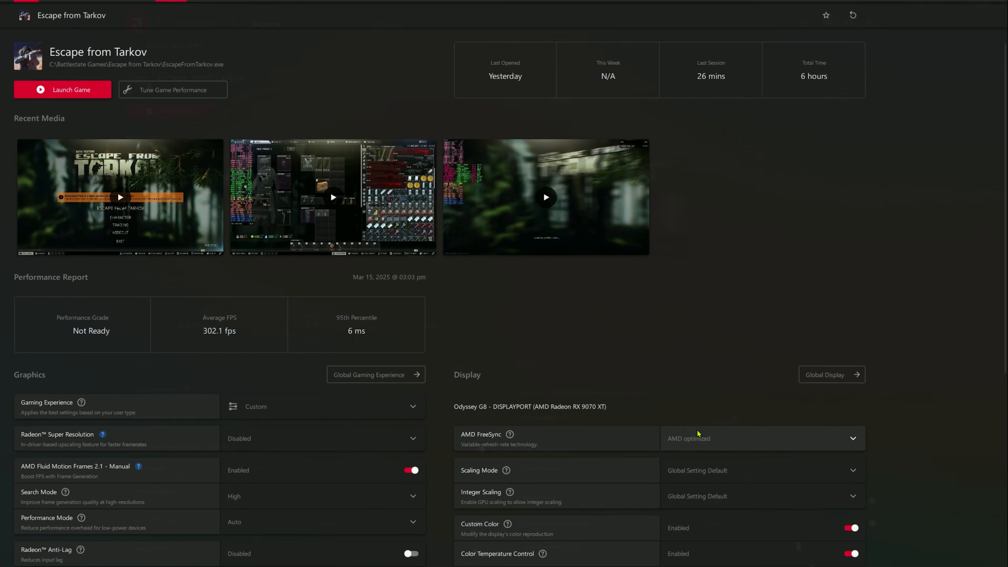
scroll(697, 433, "down", 10)
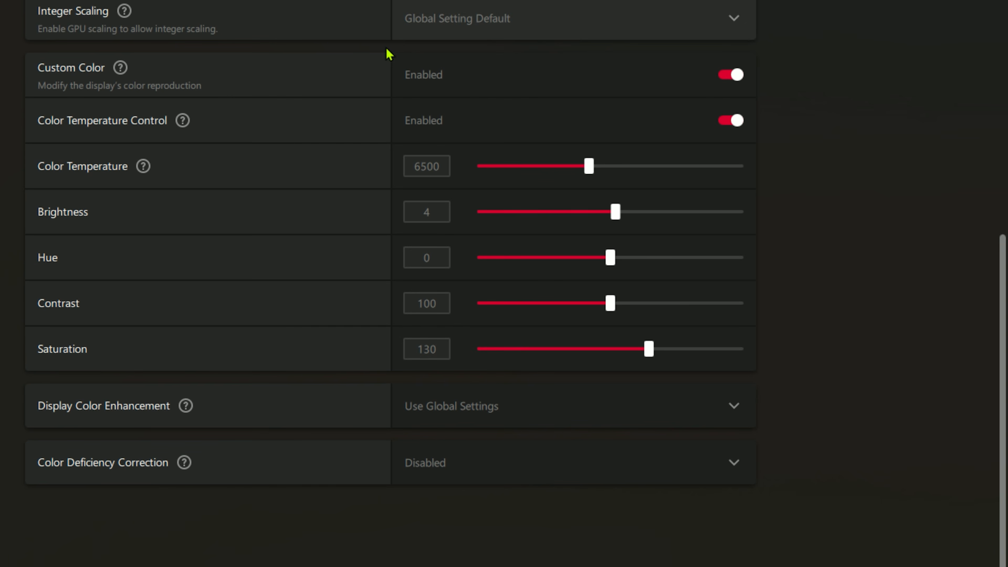